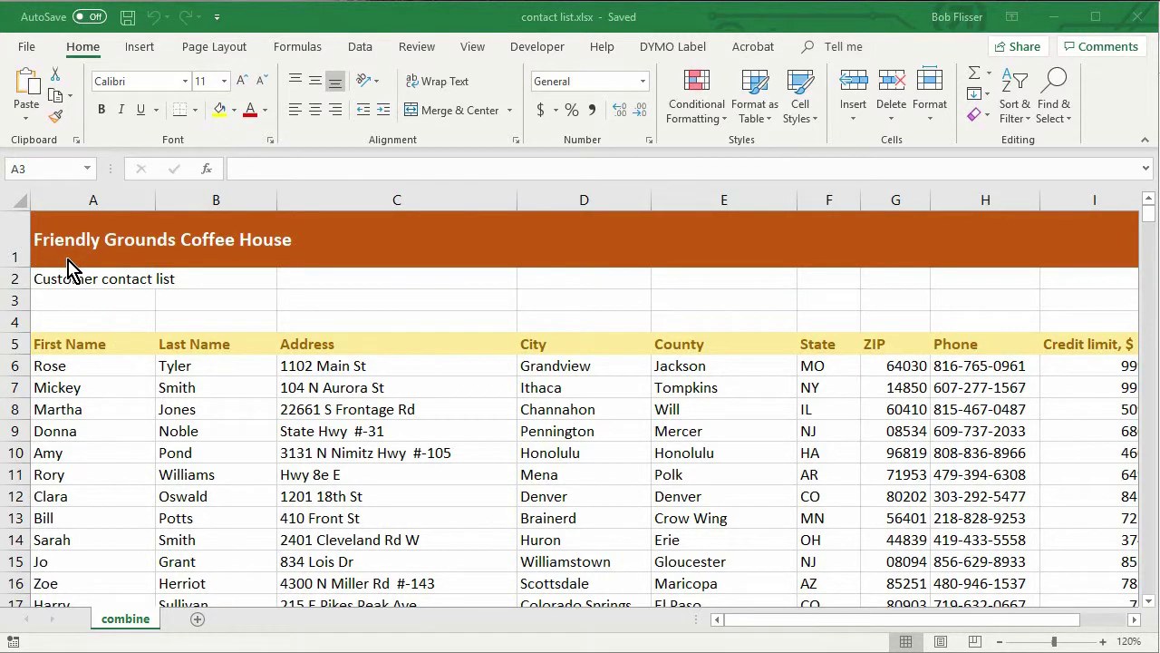
Delete rows 1–4 of title and blank lines so the First Name headings sit in row 1
{"action": "left_click", "coordinate": [18, 240]}
{"action": "left_click_drag", "start_coordinate": [18, 239], "coordinate": [15, 316]}
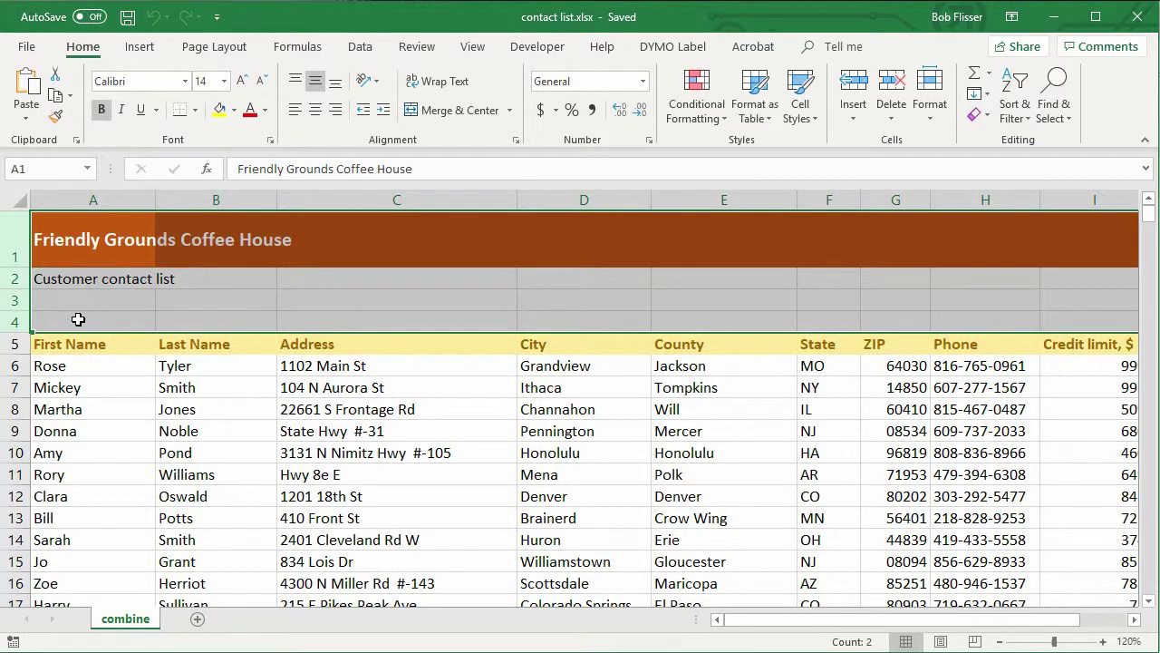
{"action": "left_click", "coordinate": [21, 343]}
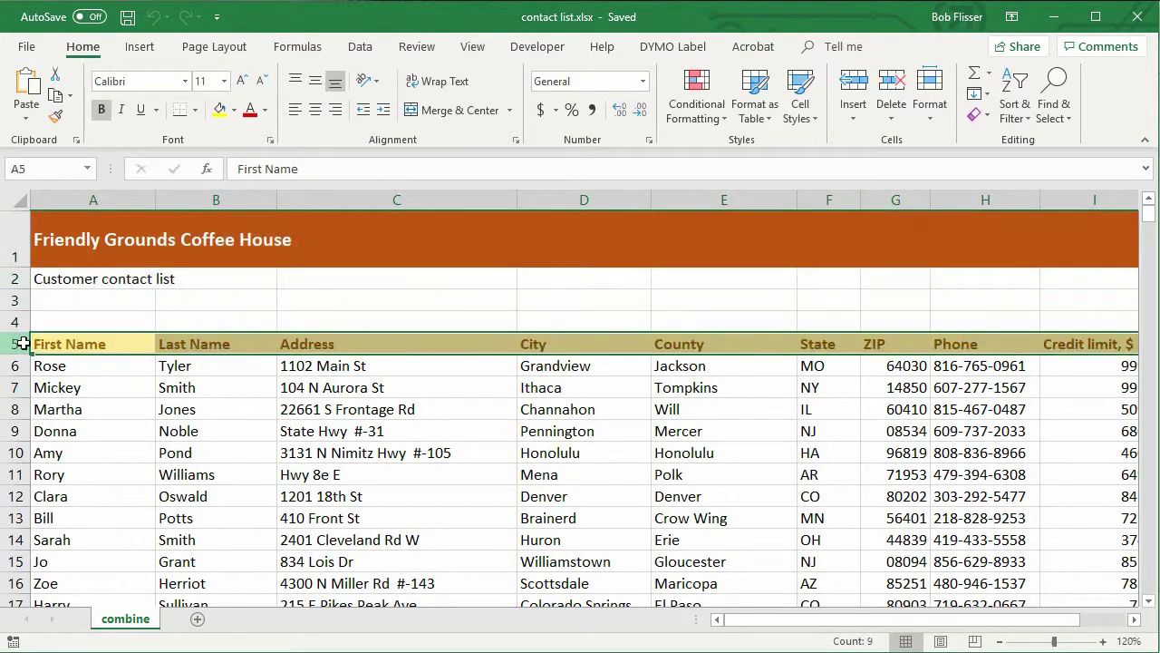
{"action": "left_click", "coordinate": [97, 304]}
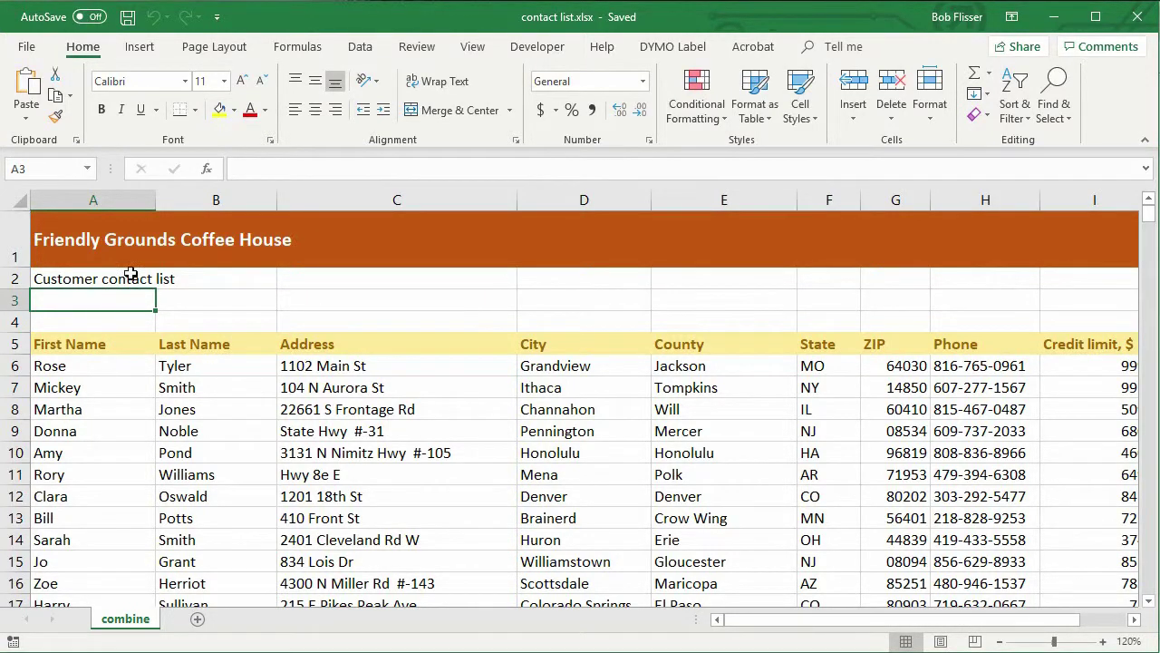
{"action": "left_click", "coordinate": [132, 243]}
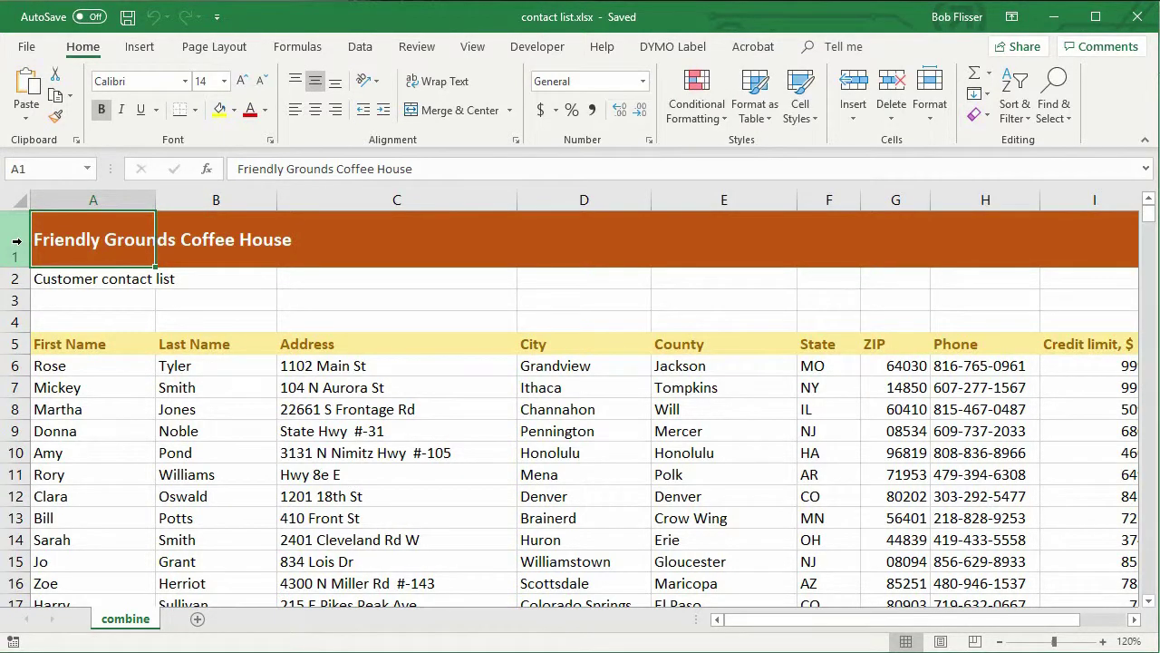
{"action": "left_click", "coordinate": [16, 240]}
{"action": "left_click_drag", "start_coordinate": [14, 240], "coordinate": [12, 313]}
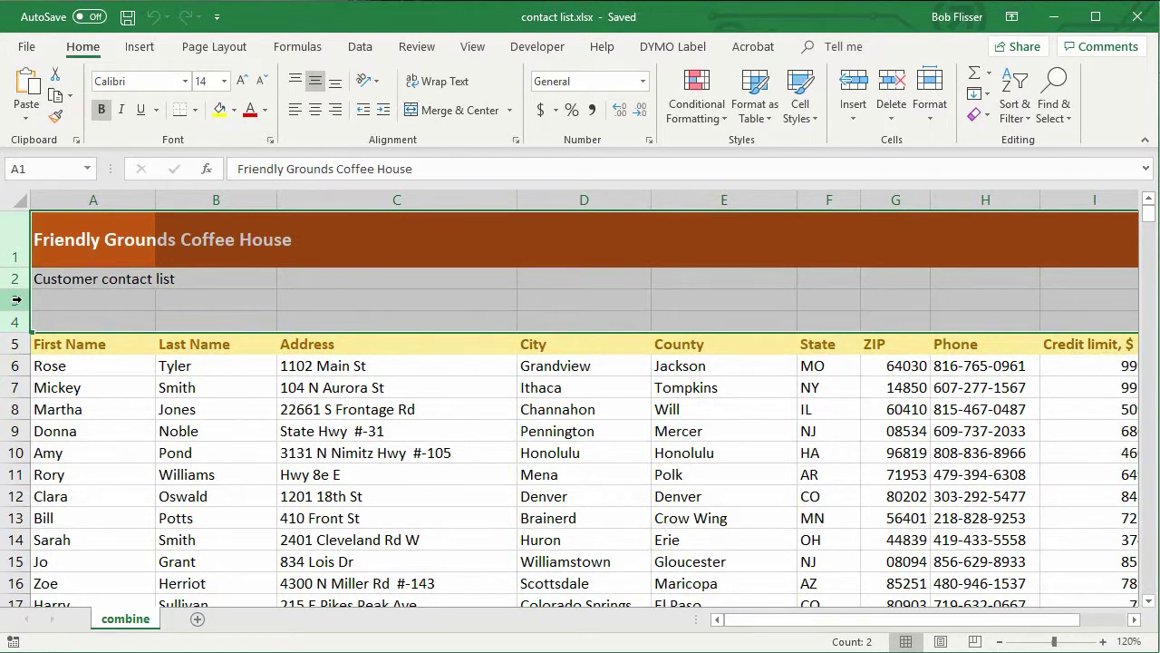
{"action": "right_click", "coordinate": [13, 300]}
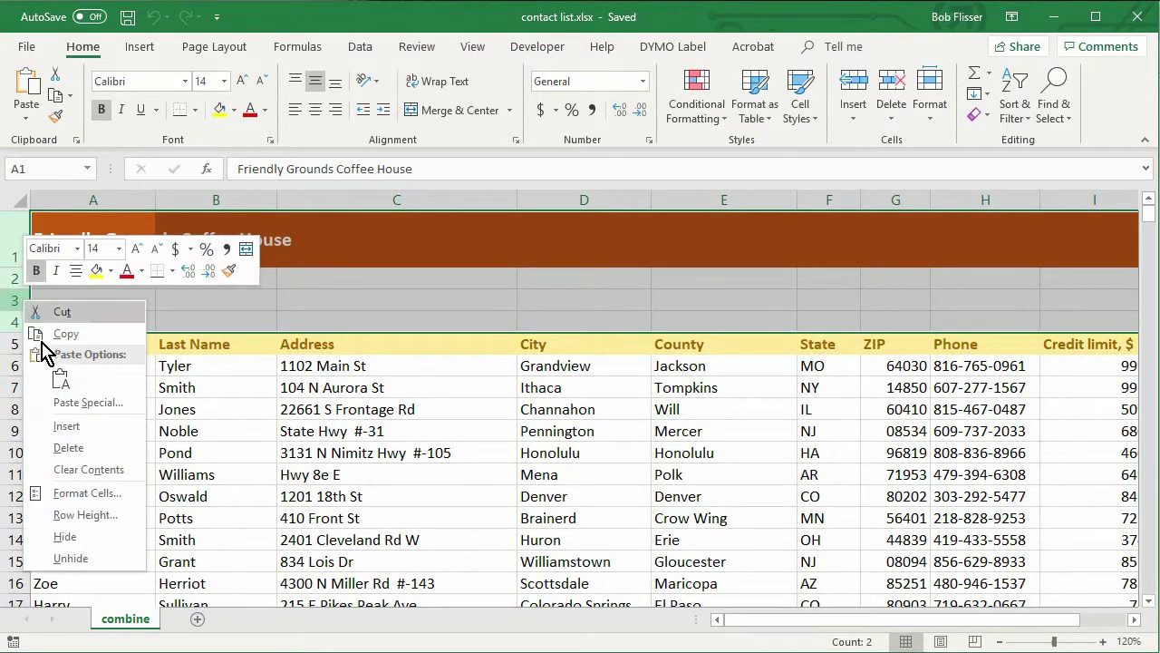
{"action": "left_click", "coordinate": [81, 448]}
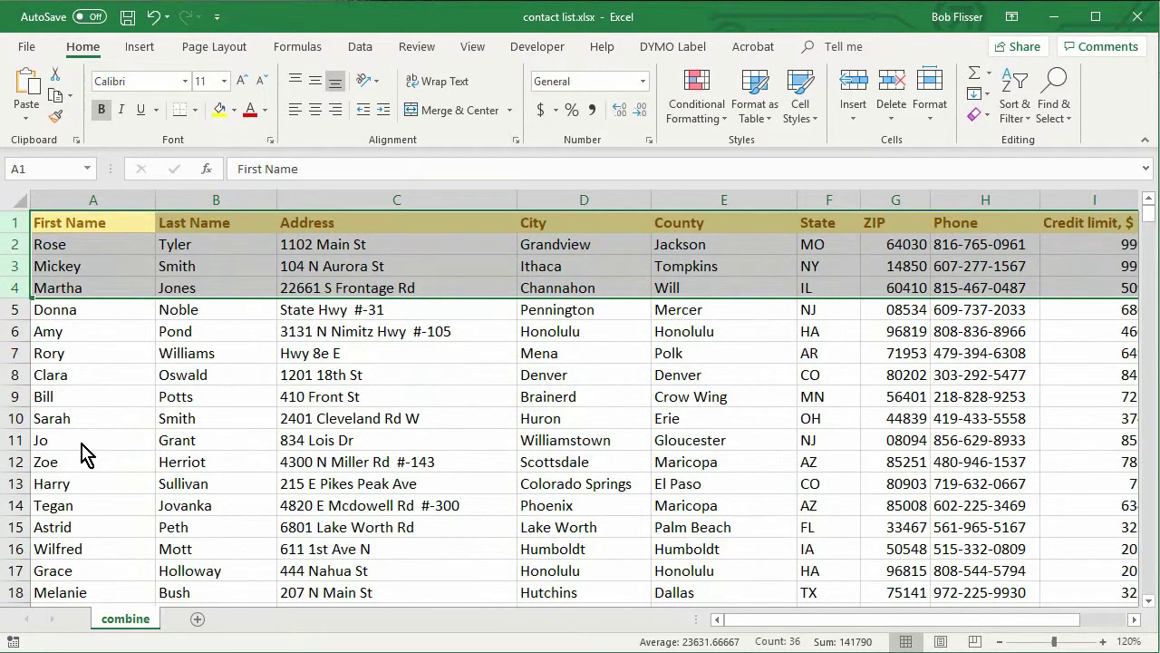
Save the workbook as contact list.csv in CSV UTF-8 (Comma delimited) format
{"action": "left_click", "coordinate": [241, 375]}
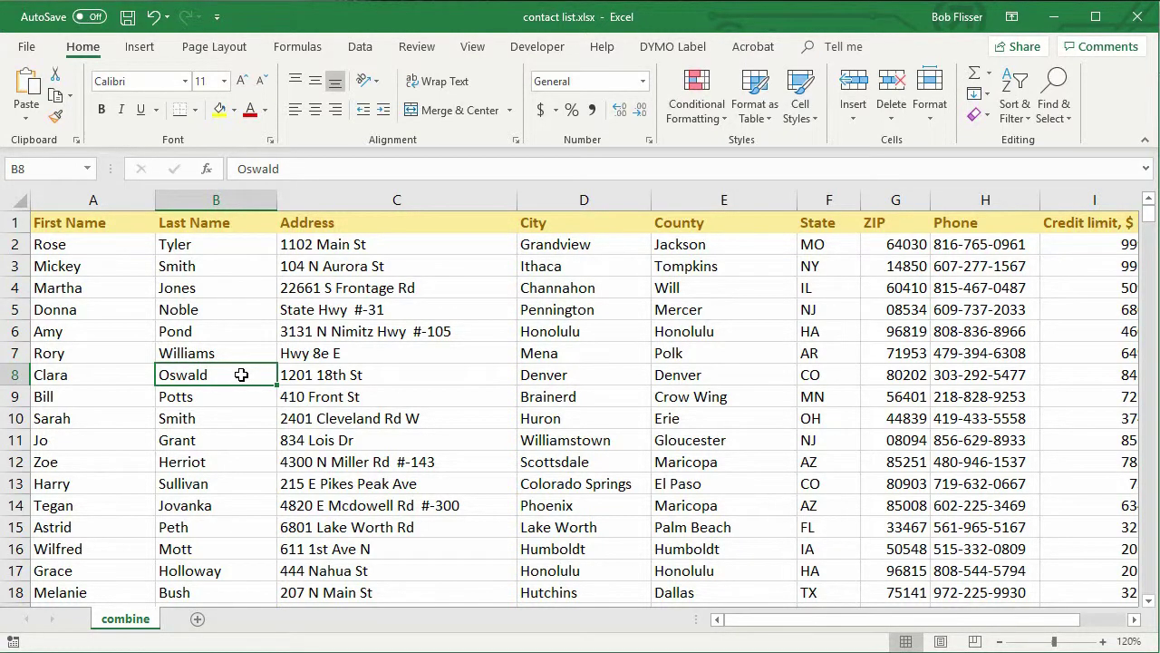
{"action": "left_click", "coordinate": [26, 52]}
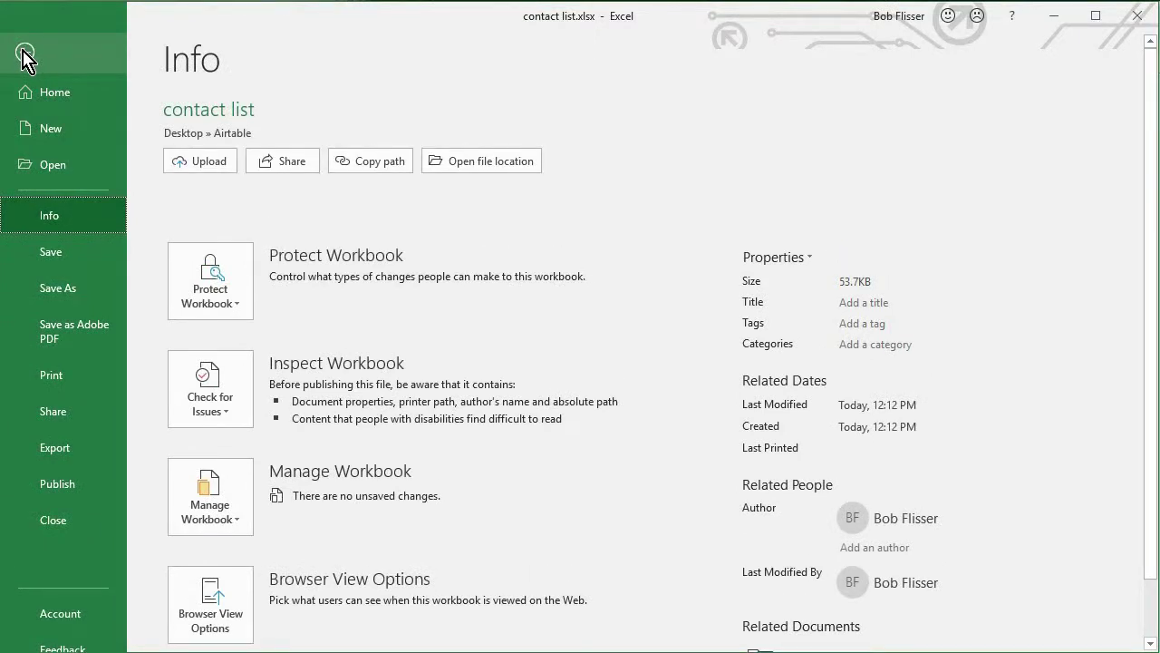
{"action": "left_click", "coordinate": [78, 292]}
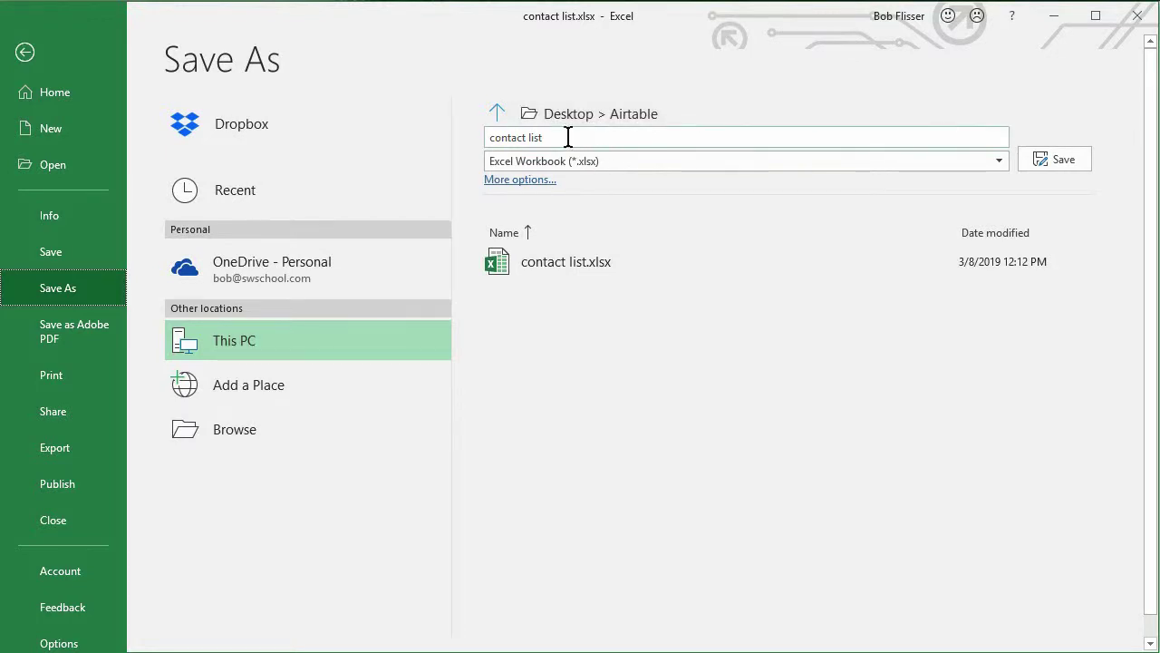
{"action": "left_click", "coordinate": [641, 161]}
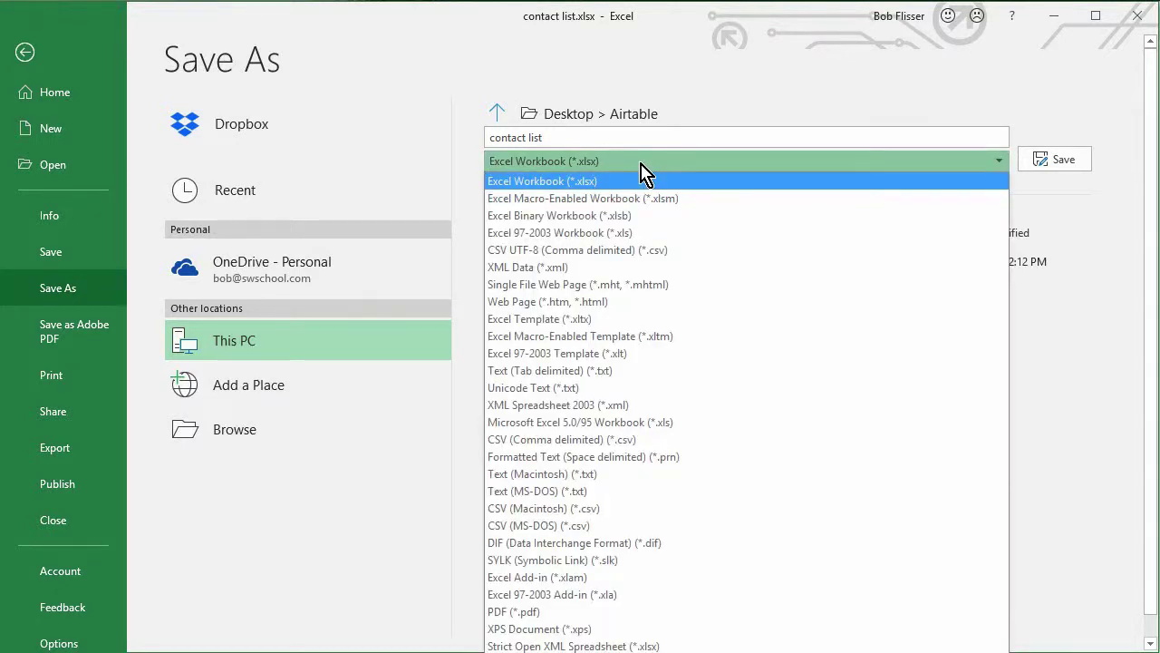
{"action": "left_click", "coordinate": [700, 250]}
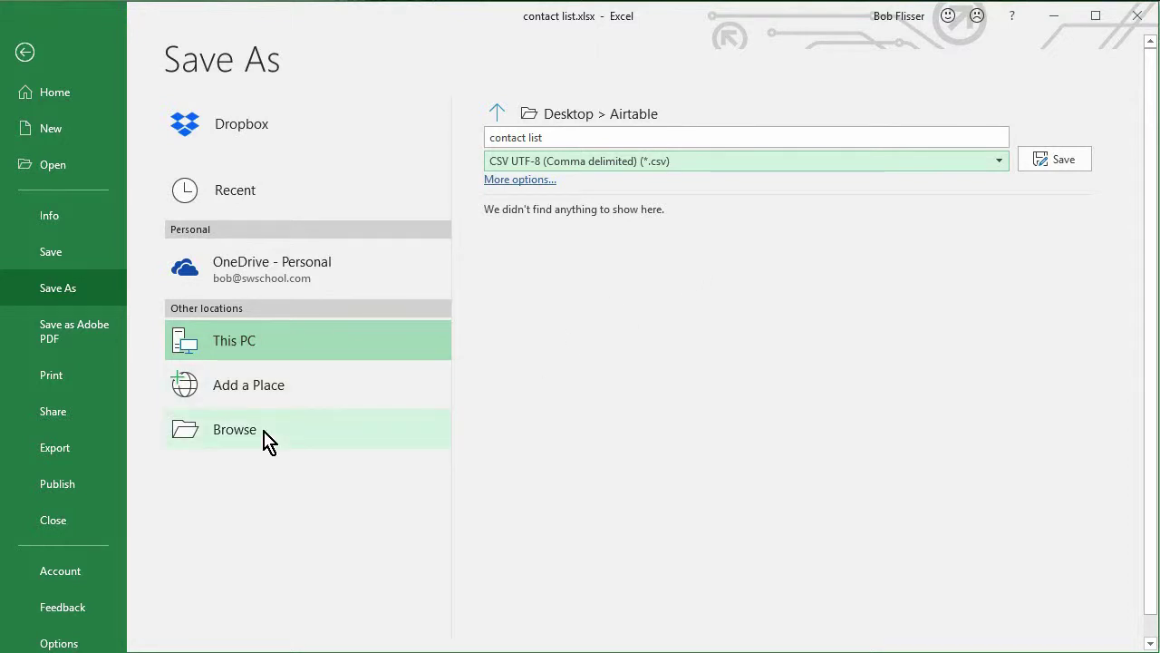
{"action": "left_click", "coordinate": [1062, 164]}
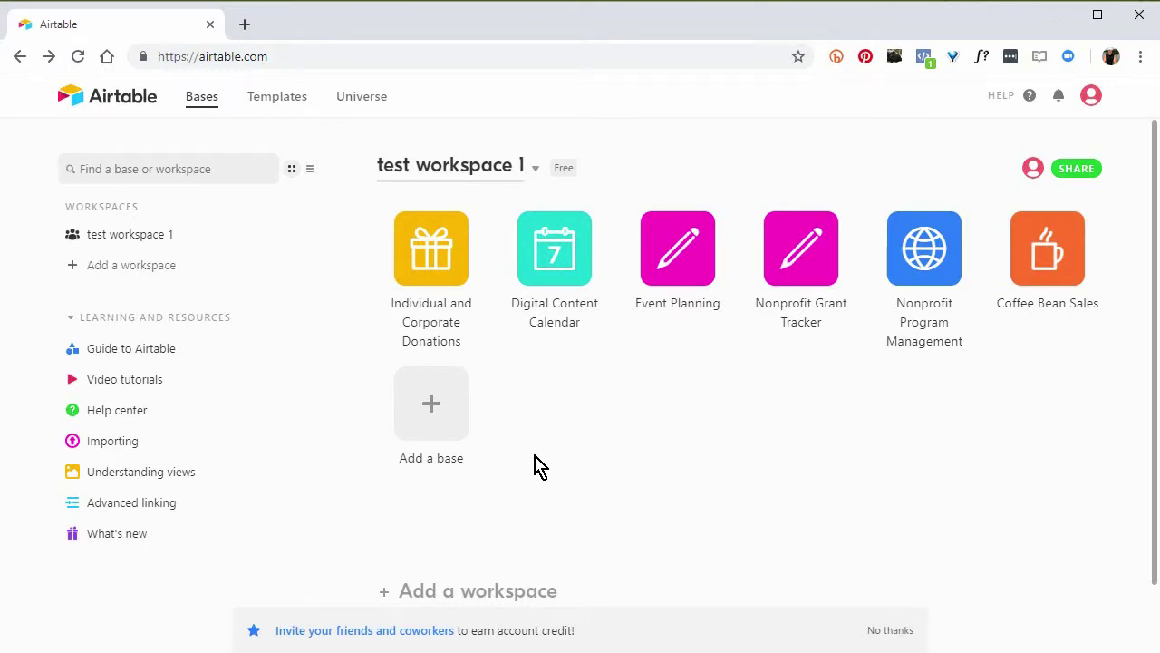
Start a new Airtable base from a CSV spreadsheet and select contact list.csv to upload
{"action": "left_click", "coordinate": [440, 416]}
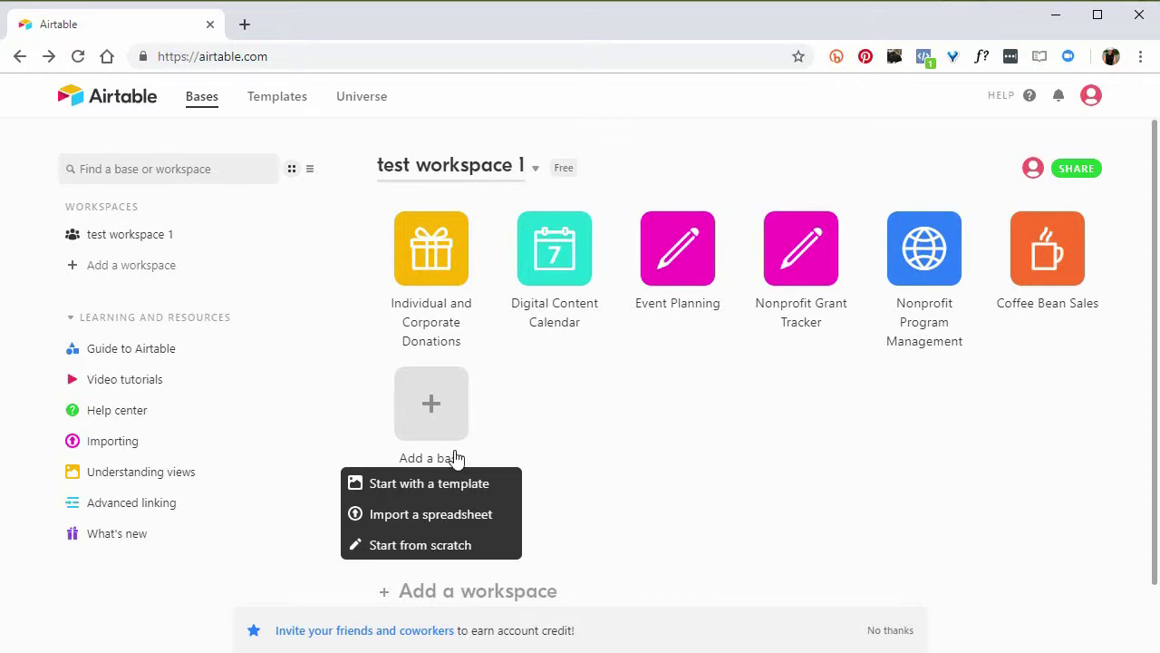
{"action": "left_click", "coordinate": [480, 515]}
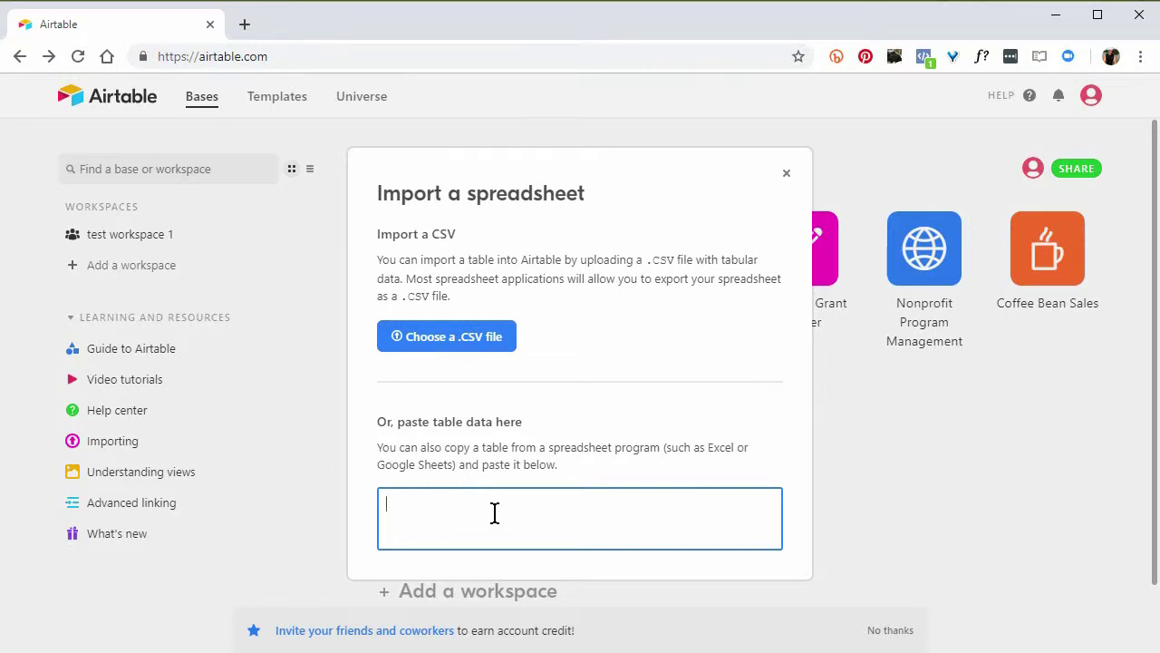
{"action": "left_click", "coordinate": [456, 339]}
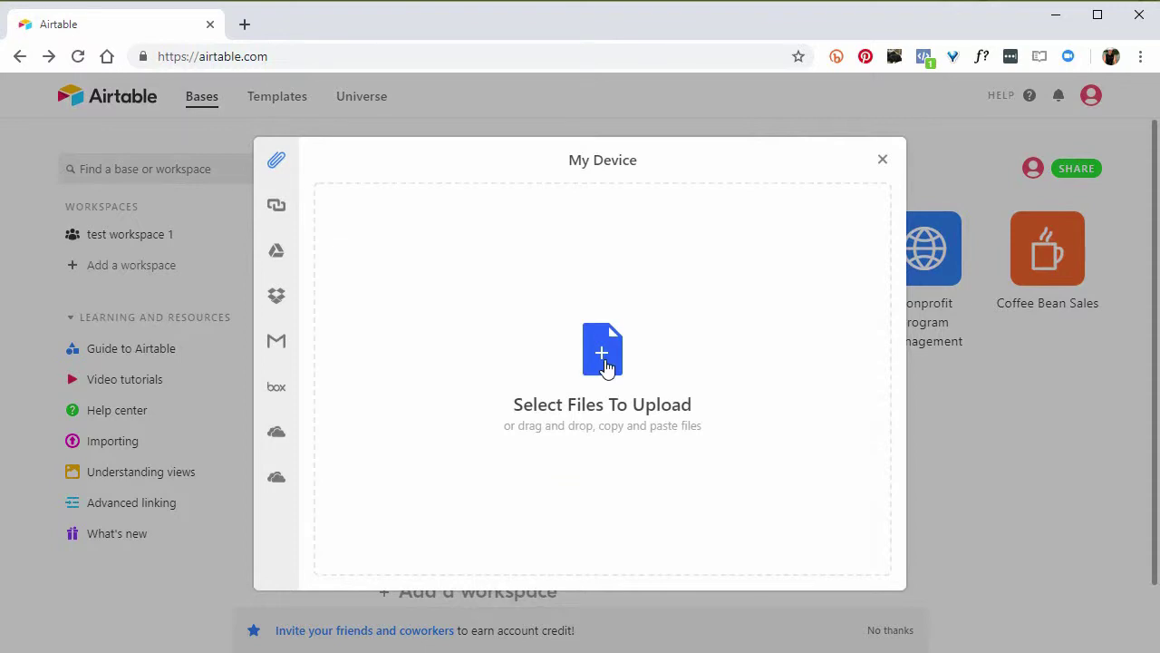
{"action": "left_click", "coordinate": [602, 354]}
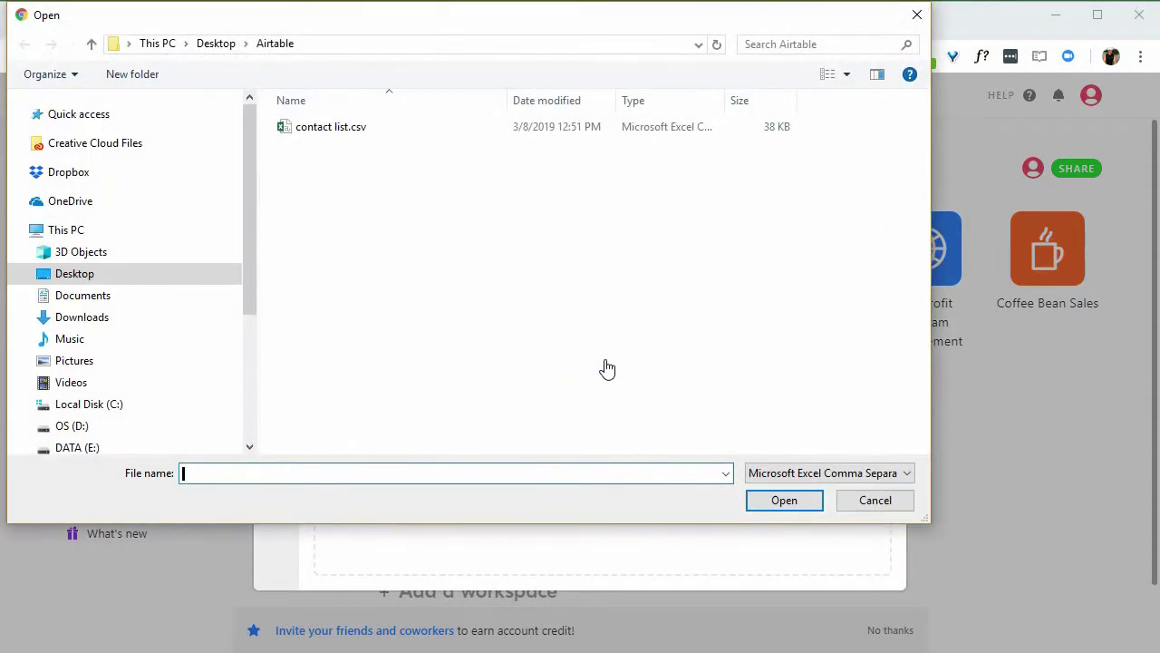
{"action": "double_click", "coordinate": [355, 140]}
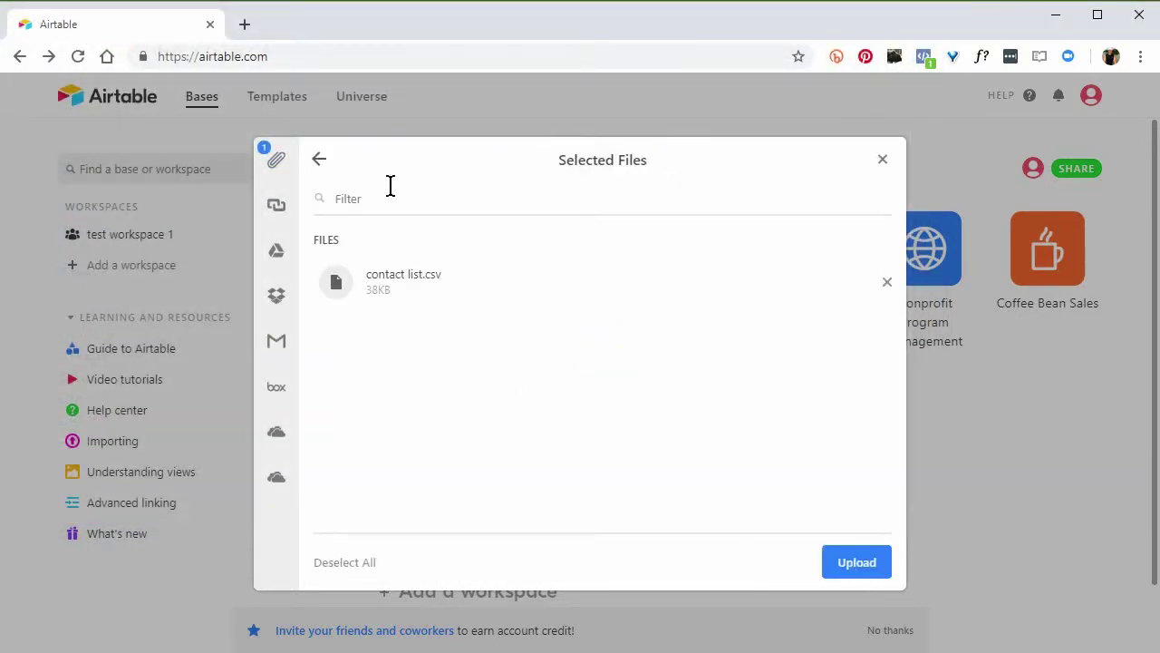
Upload the file, name the base 'Contact List', and give it teal colour with a lightning-bolt icon
{"action": "left_click", "coordinate": [861, 566]}
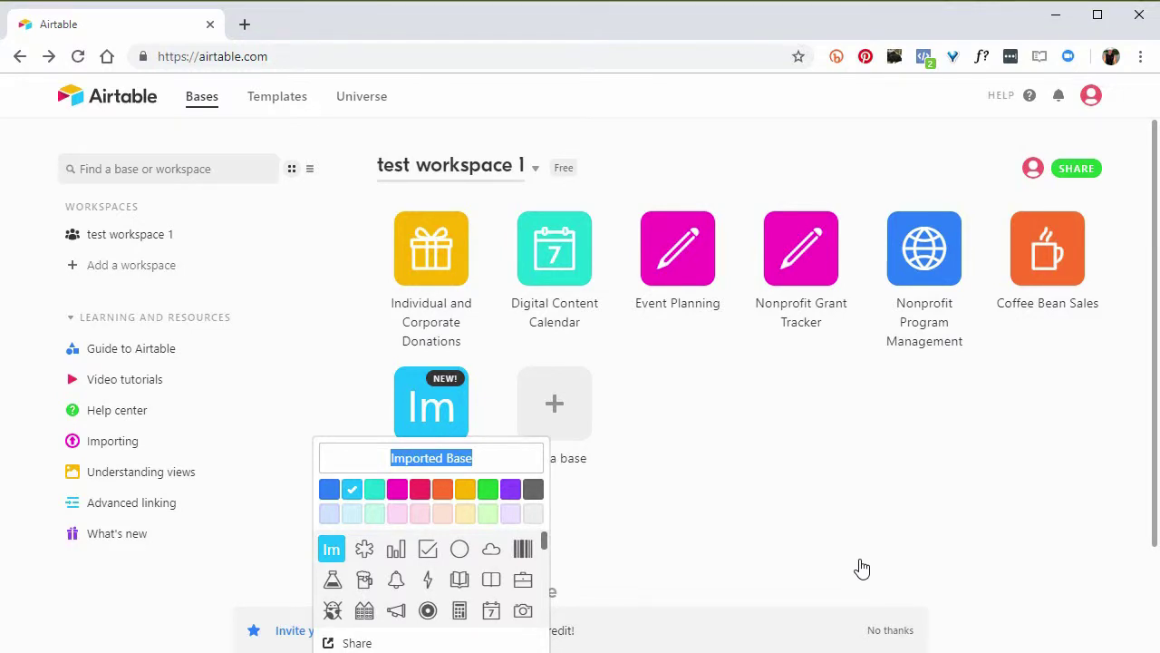
{"action": "type", "text": "Conta"}
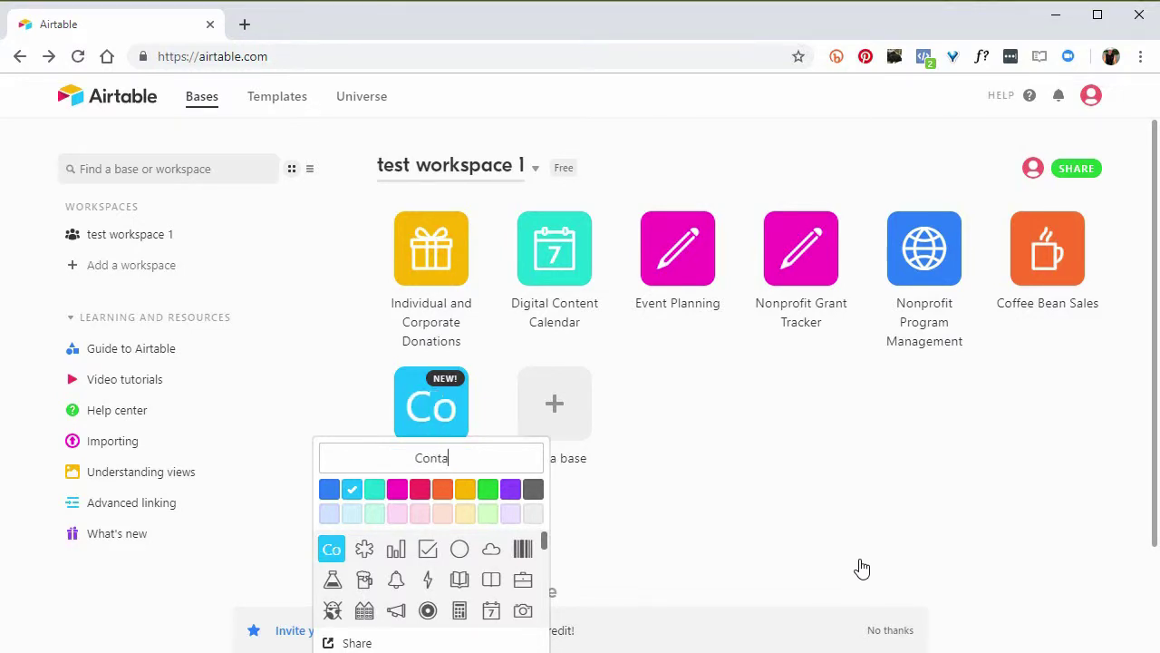
{"action": "type", "text": "ct List"}
{"action": "left_click", "coordinate": [373, 489]}
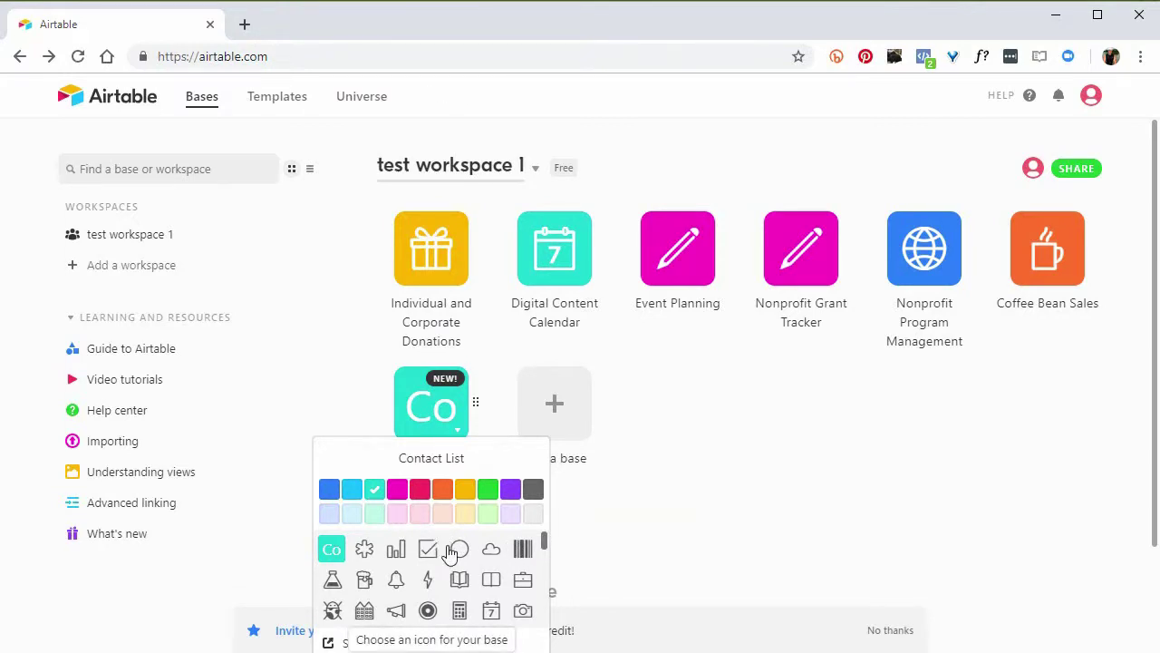
{"action": "scroll", "coordinate": [446, 550], "scroll_direction": "down", "scroll_amount": 5}
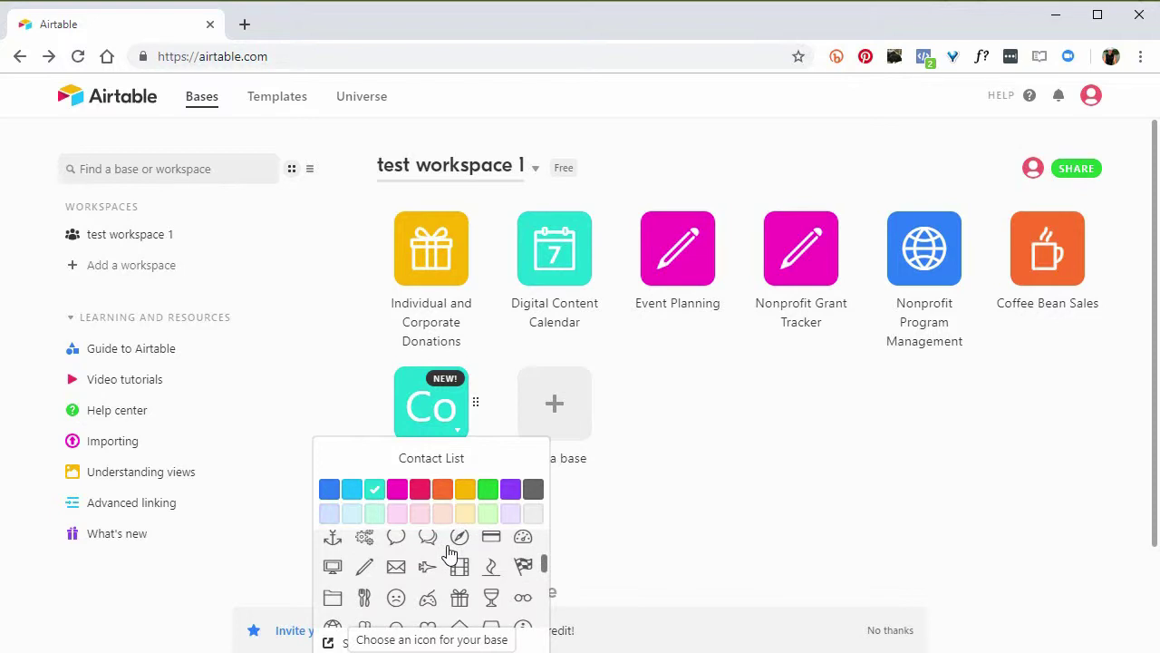
{"action": "scroll", "coordinate": [450, 551], "scroll_direction": "up", "scroll_amount": 5}
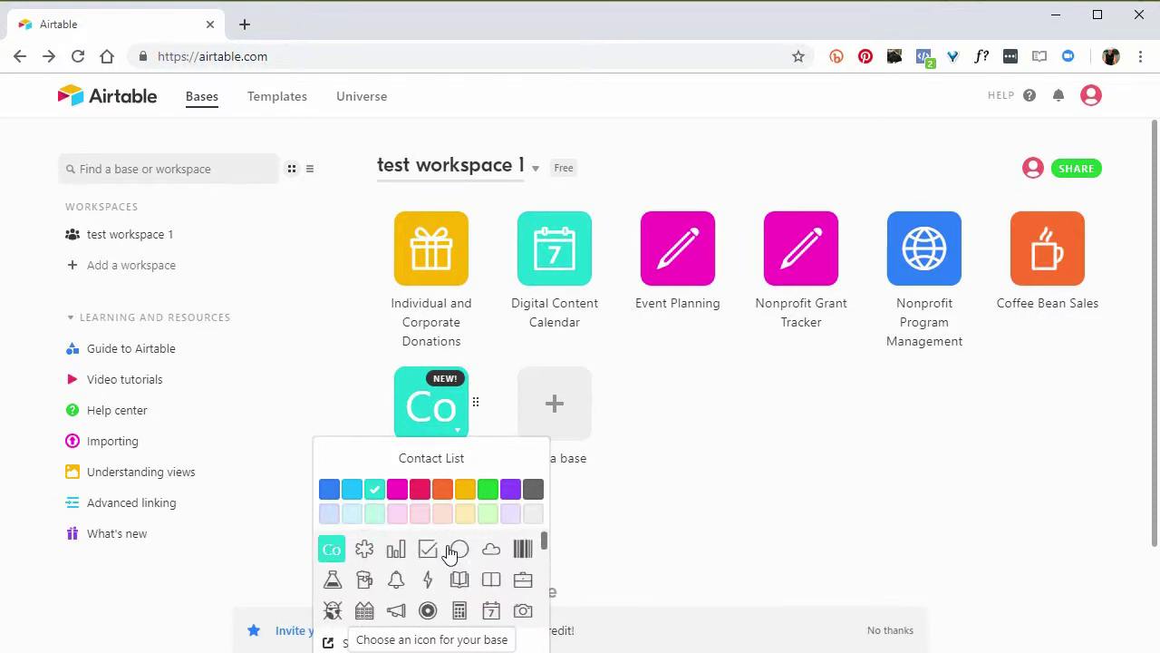
{"action": "left_click", "coordinate": [430, 580]}
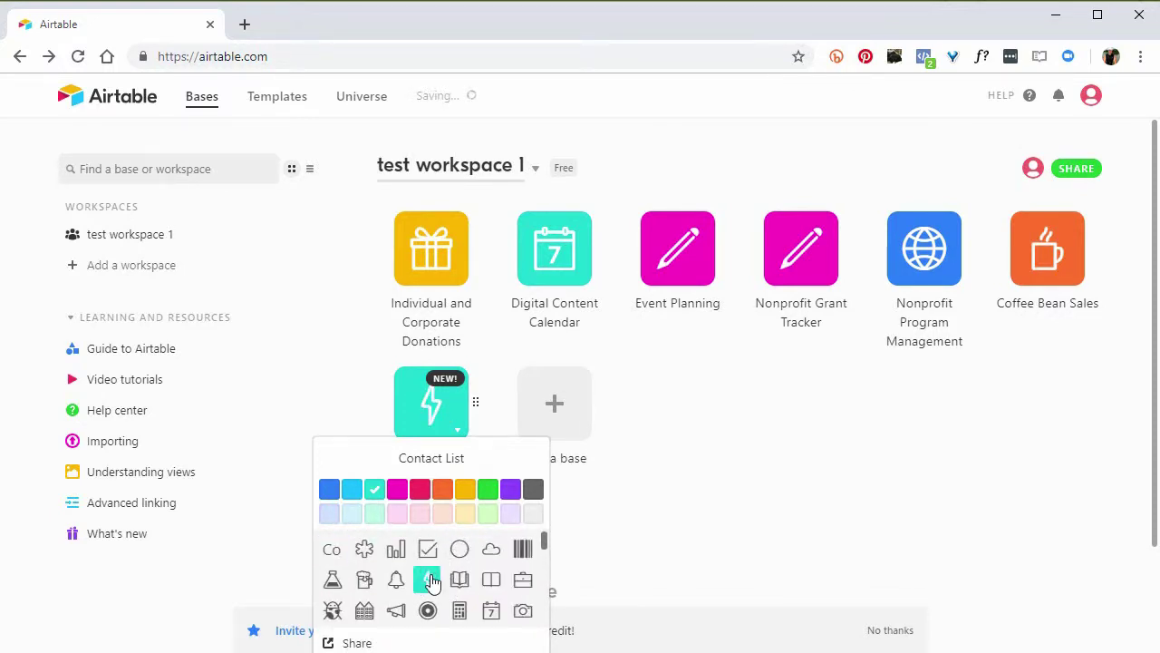
{"action": "left_click", "coordinate": [776, 515]}
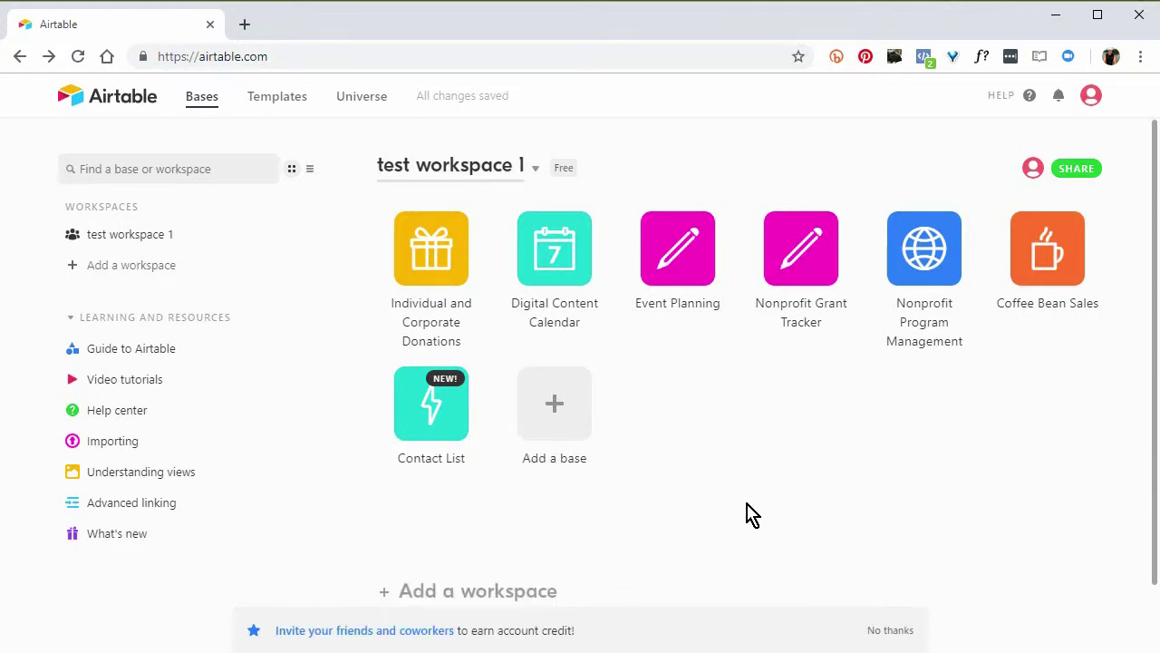
Open the Contact List base and scroll right to the Phone and Credit limit, $ columns
{"action": "left_click", "coordinate": [438, 415]}
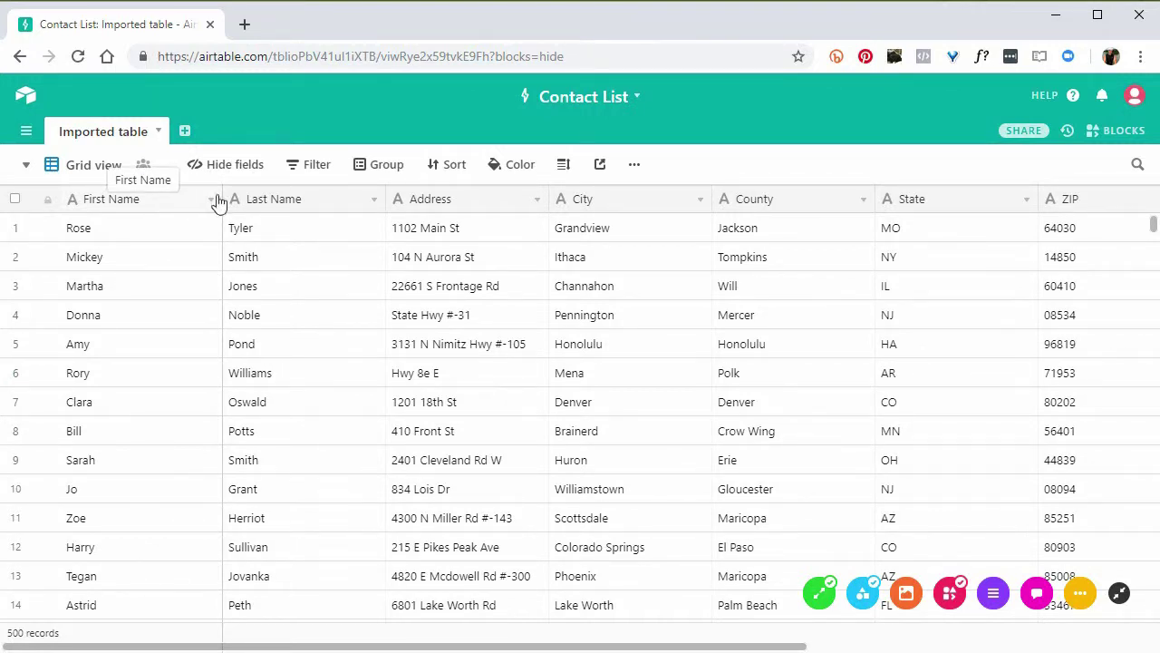
{"action": "scroll", "coordinate": [415, 307], "scroll_direction": "down", "scroll_amount": 5}
{"action": "scroll", "coordinate": [415, 306], "scroll_direction": "up", "scroll_amount": 5}
{"action": "left_click_drag", "start_coordinate": [403, 647], "coordinate": [715, 645]}
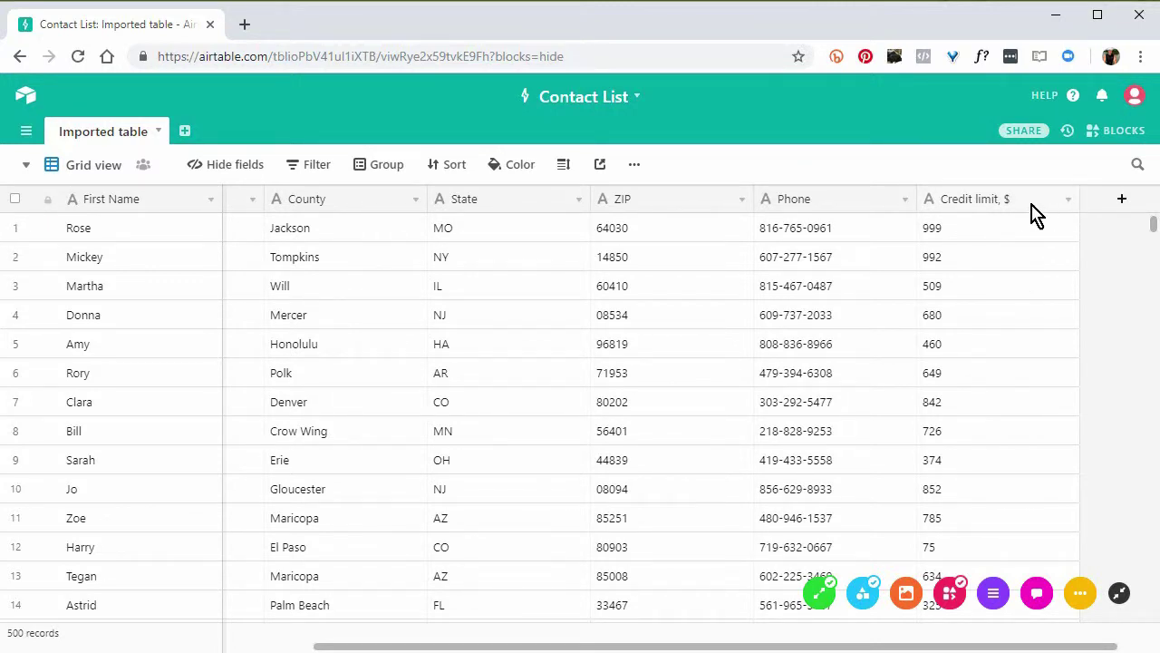
Convert the Credit limit, $ field to the Currency type with $1 precision
{"action": "left_click", "coordinate": [1069, 202]}
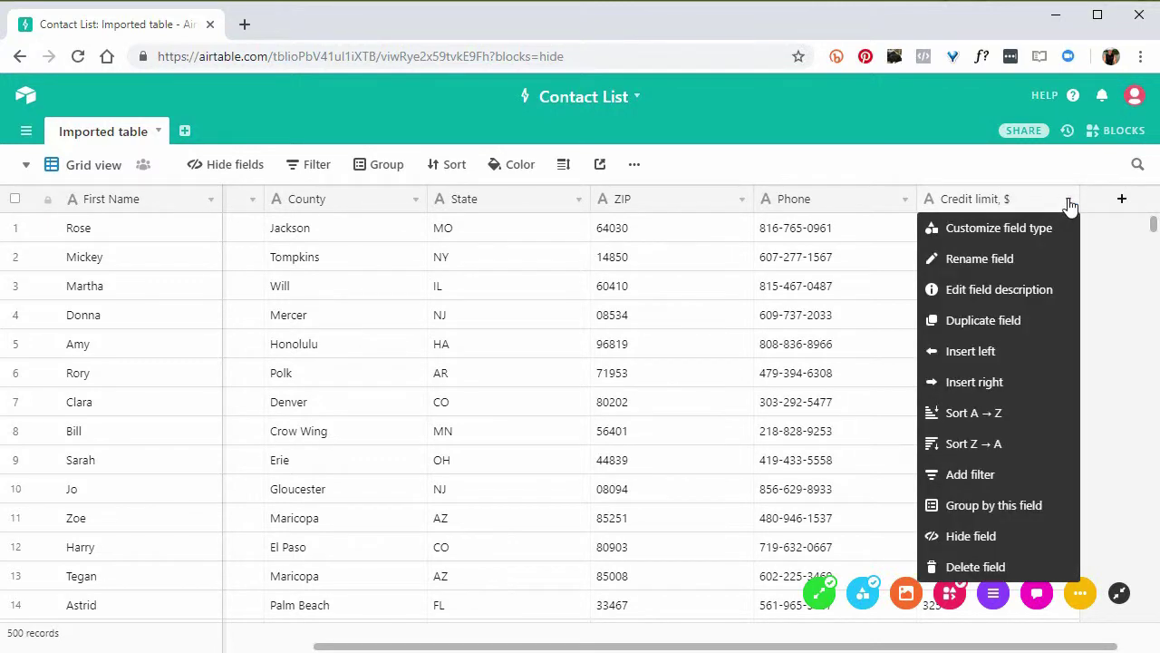
{"action": "left_click", "coordinate": [1017, 233]}
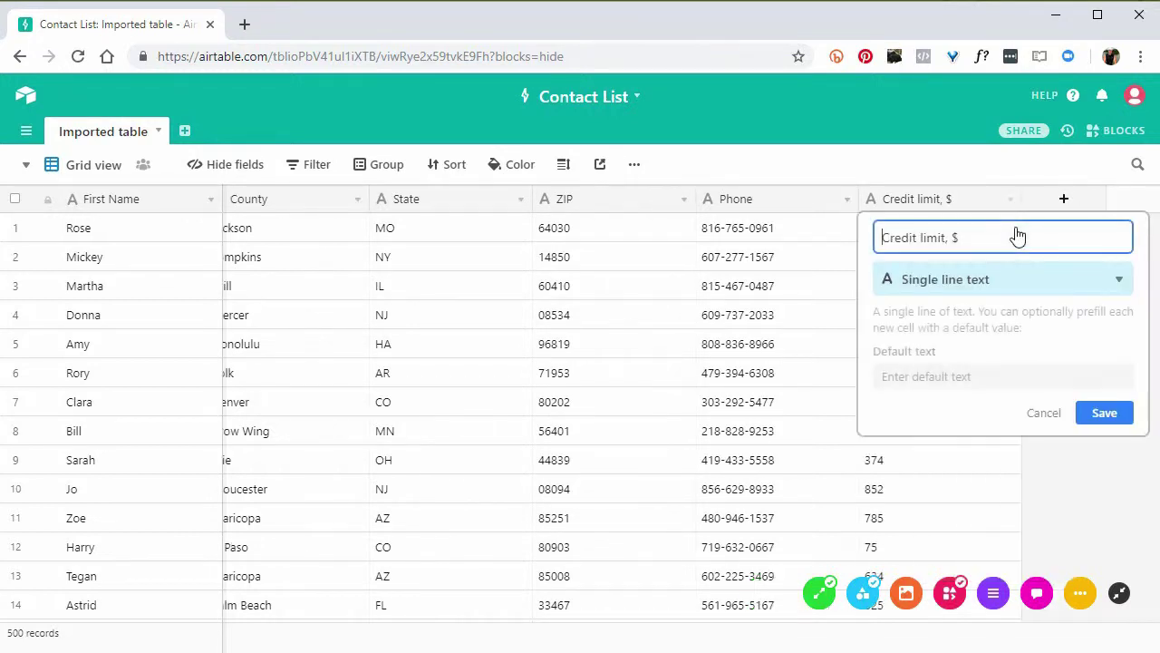
{"action": "left_click", "coordinate": [1078, 284]}
{"action": "scroll", "coordinate": [1016, 367], "scroll_direction": "down", "scroll_amount": 5}
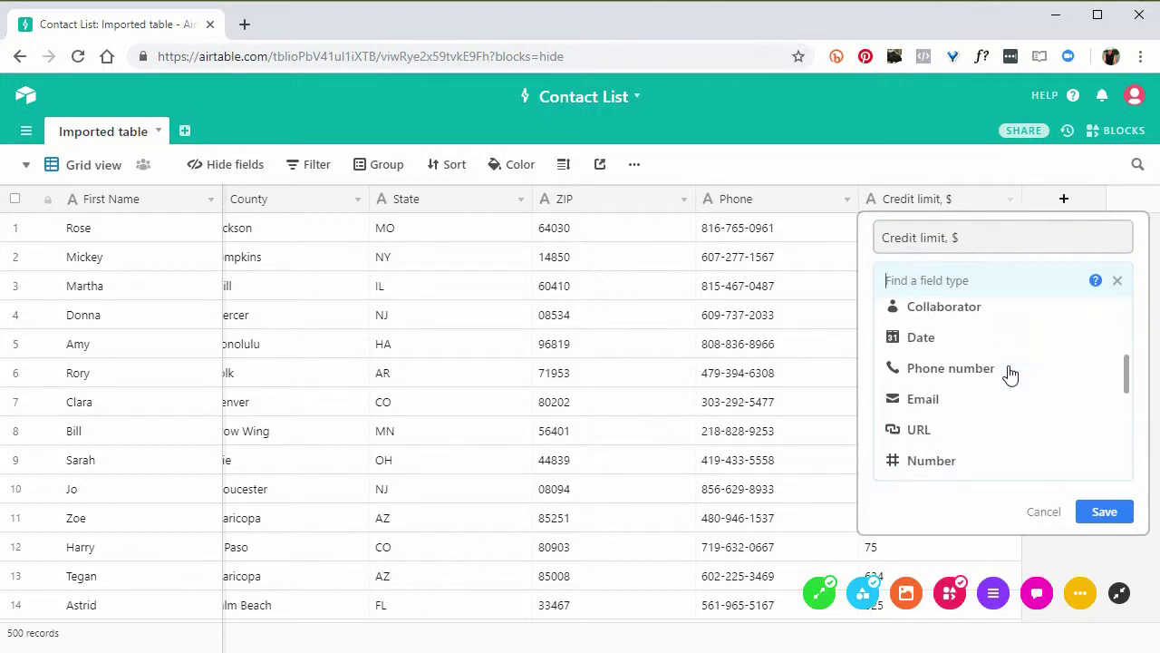
{"action": "scroll", "coordinate": [1009, 372], "scroll_direction": "down", "scroll_amount": 4}
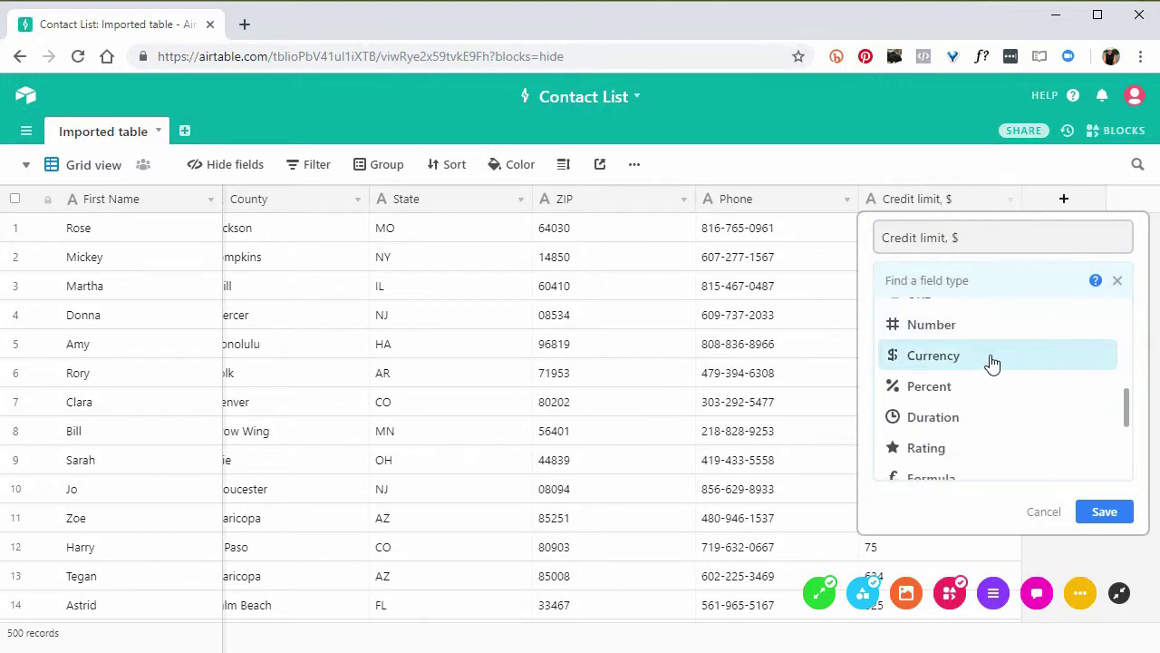
{"action": "left_click", "coordinate": [991, 361]}
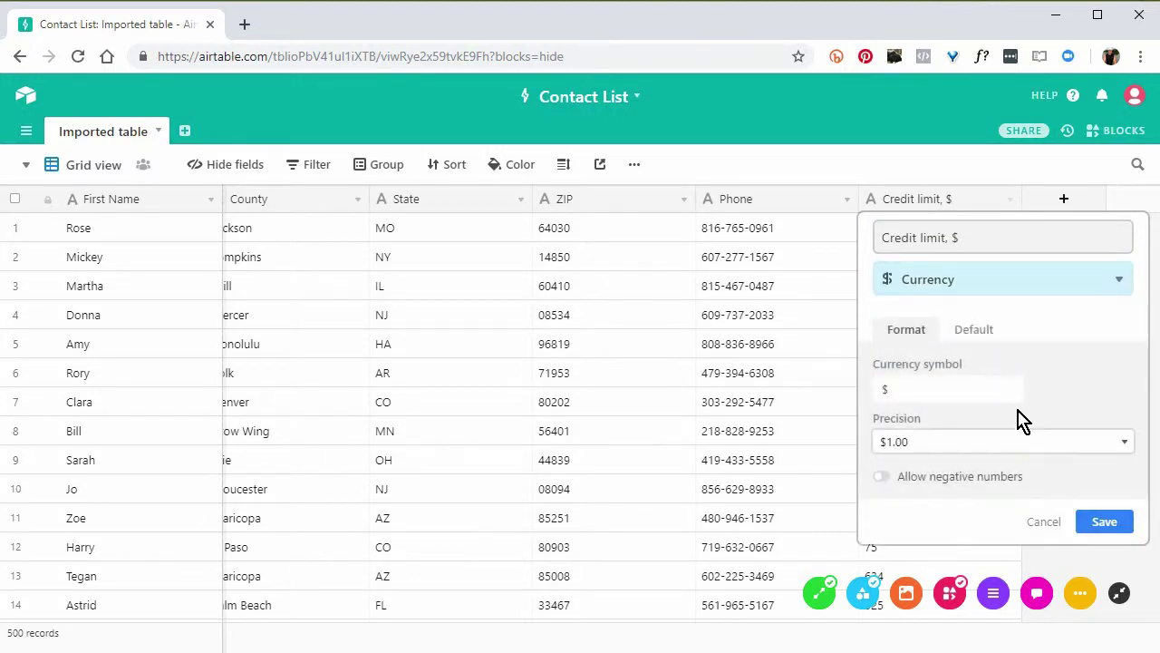
{"action": "left_click", "coordinate": [1125, 445]}
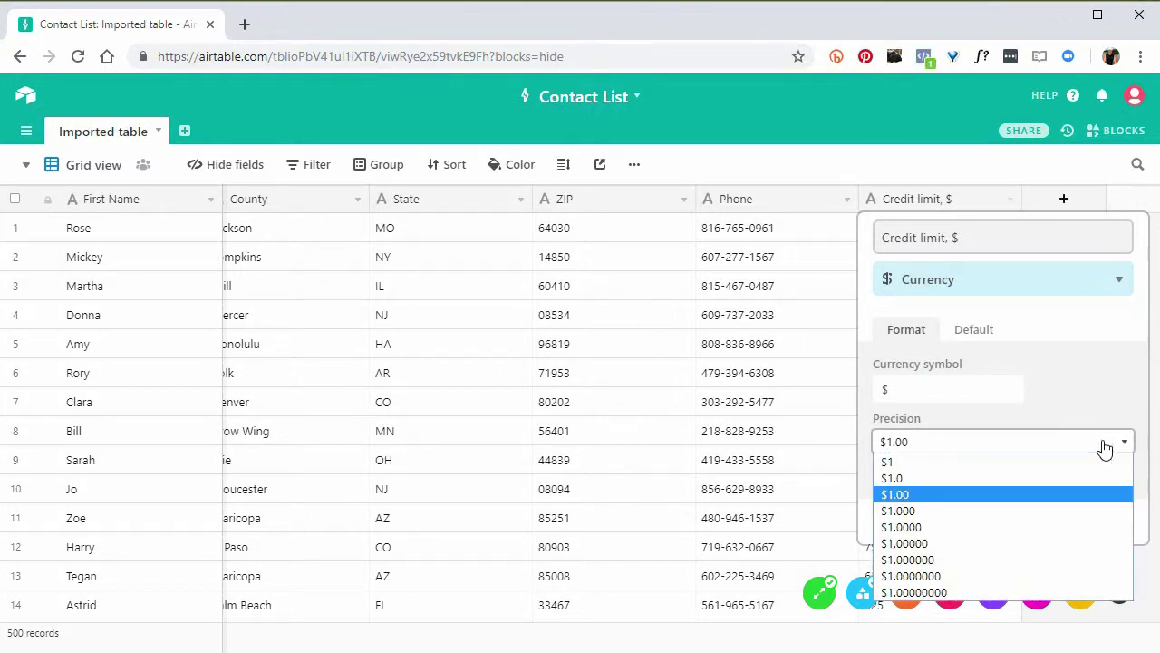
{"action": "left_click", "coordinate": [955, 465]}
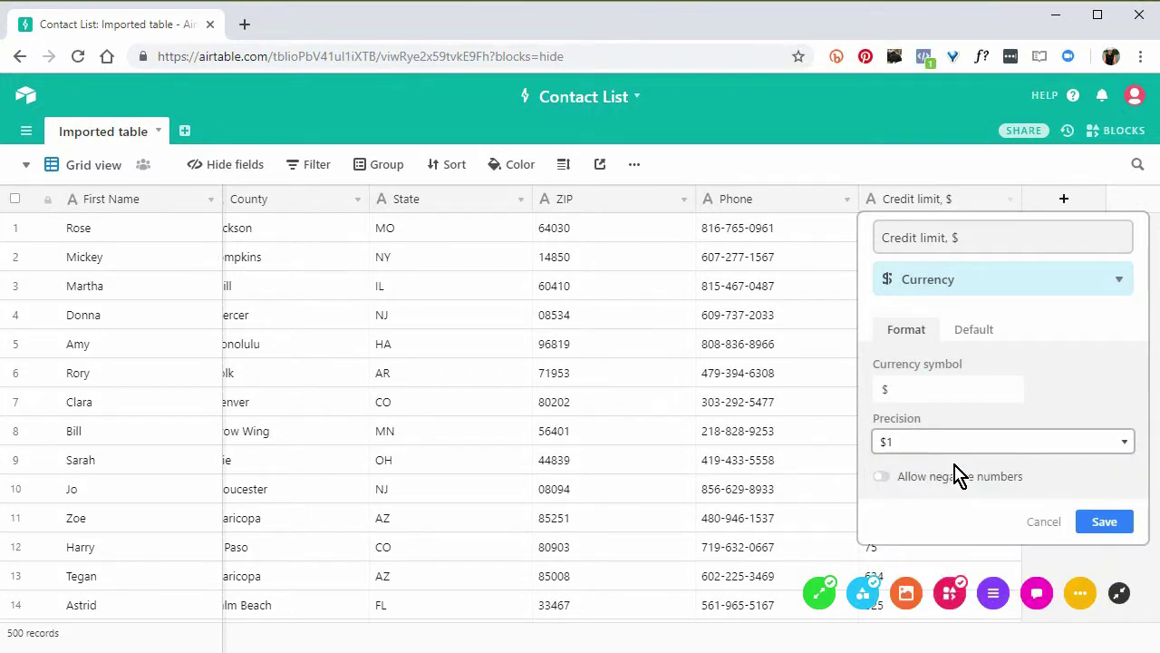
{"action": "left_click", "coordinate": [1103, 525]}
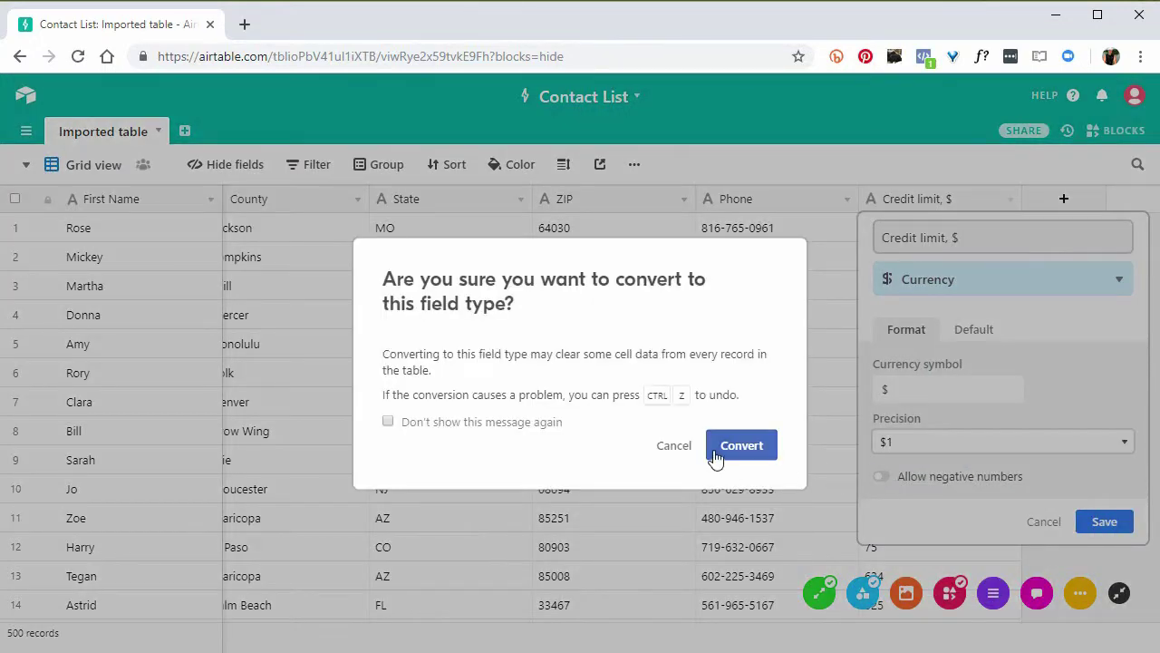
{"action": "left_click", "coordinate": [752, 454]}
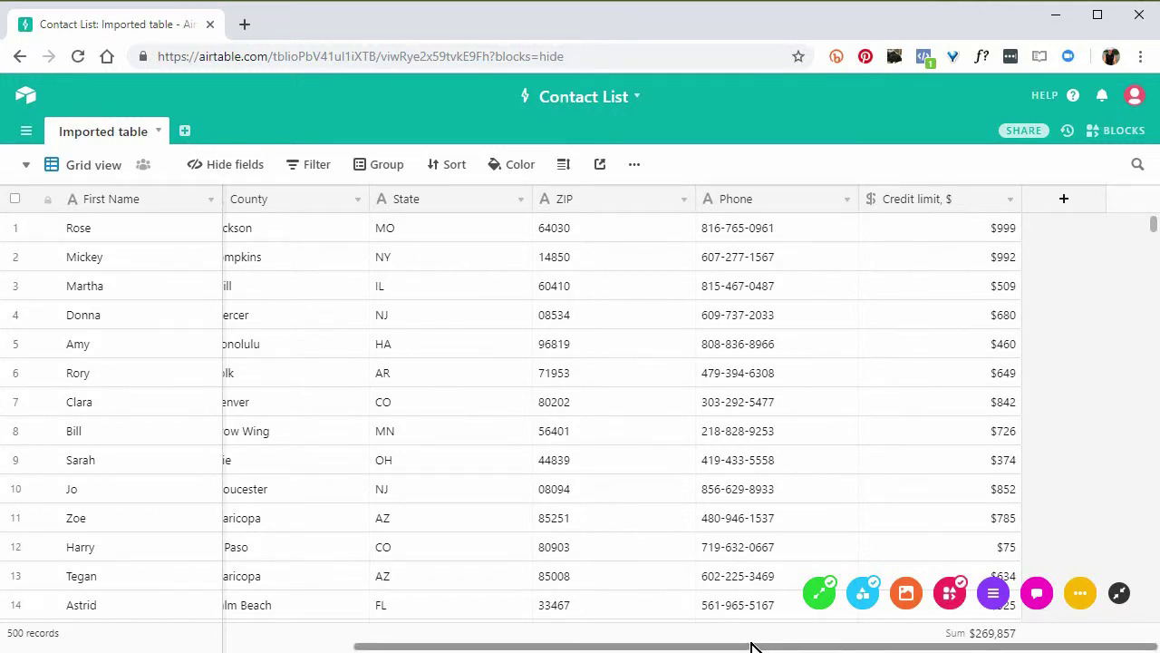
Scroll the Contact List grid back left to show First Name through ZIP
{"action": "left_click_drag", "start_coordinate": [752, 644], "coordinate": [347, 632]}
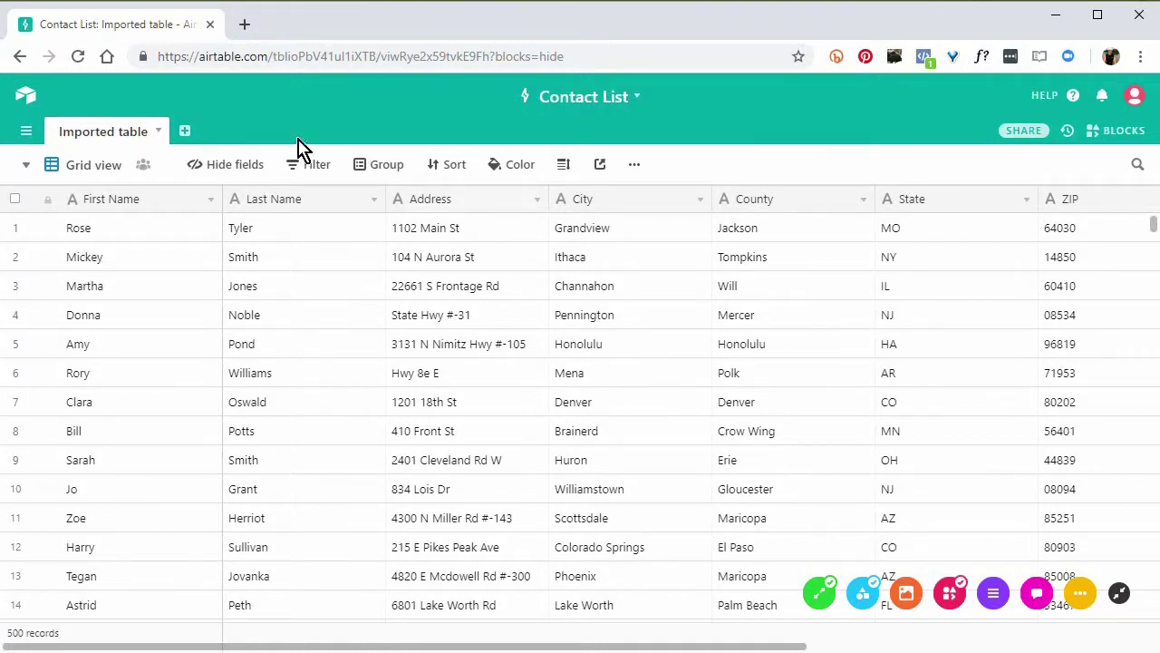
Return to the bases list, open Coffee Bean Sales, and scroll across its Sales grid
{"action": "left_click", "coordinate": [28, 105]}
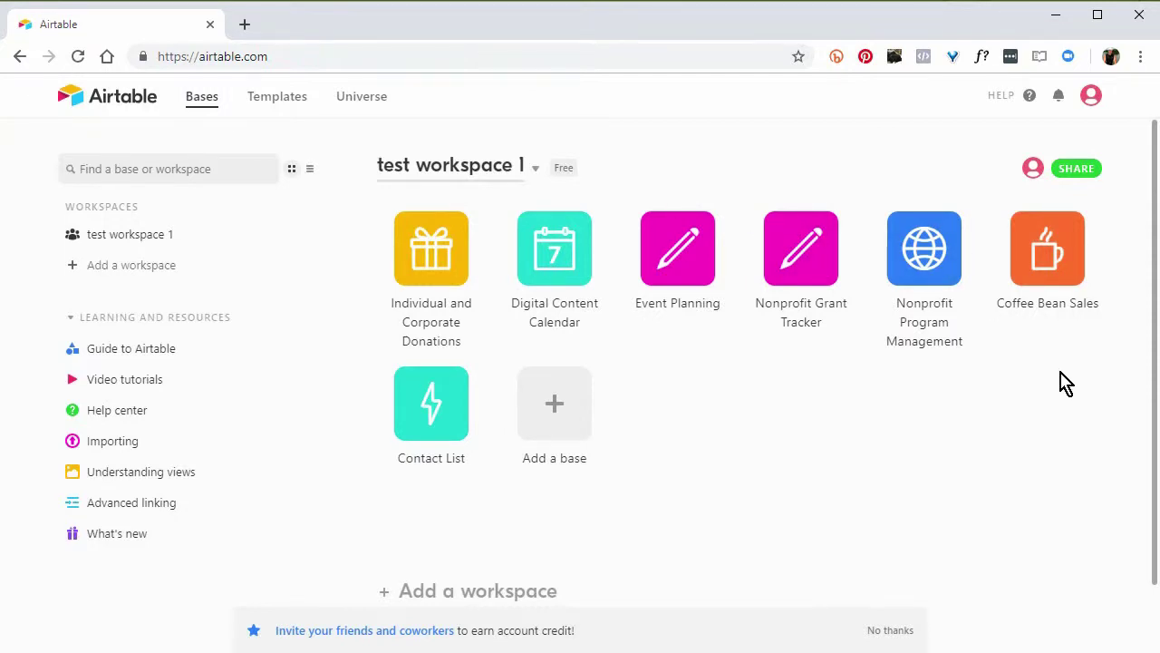
{"action": "left_click", "coordinate": [1049, 249]}
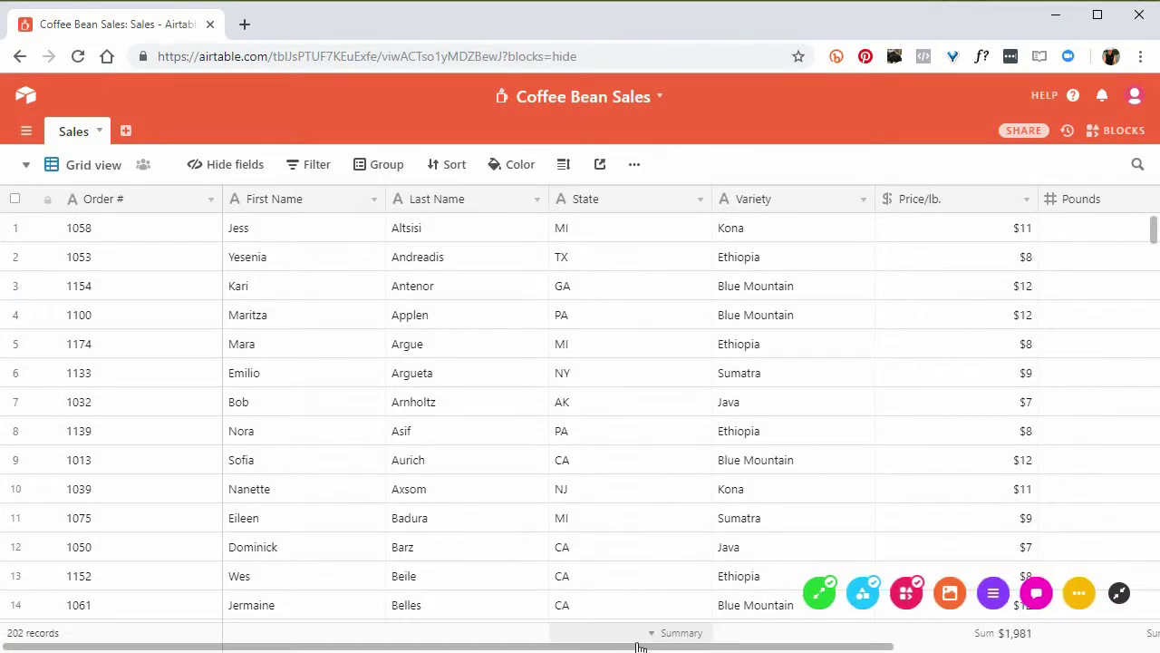
{"action": "left_click_drag", "start_coordinate": [637, 649], "coordinate": [927, 622]}
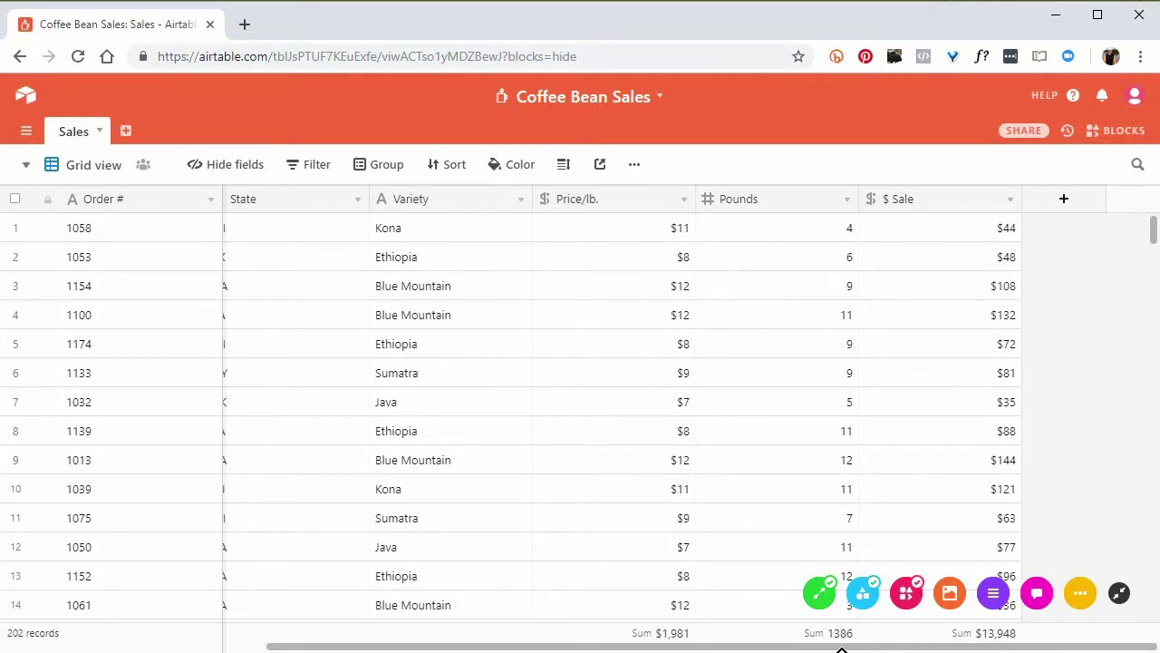
{"action": "left_click_drag", "start_coordinate": [836, 650], "coordinate": [573, 639]}
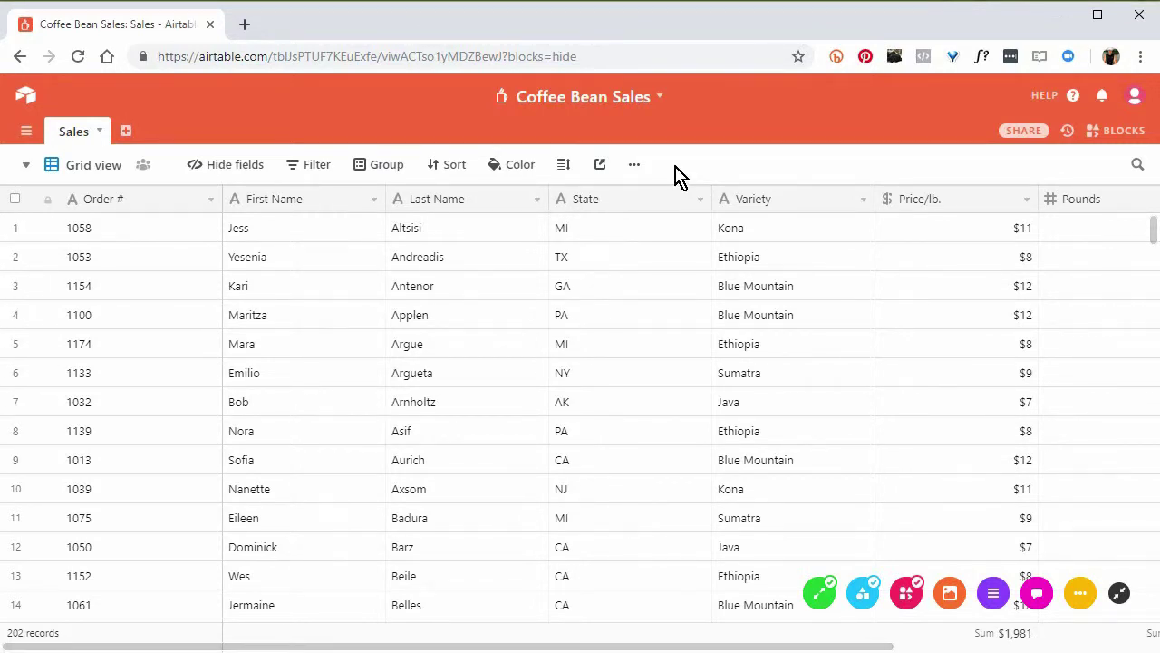
Download the Sales grid view as a CSV file named 'coffee bean sales'
{"action": "left_click", "coordinate": [636, 165]}
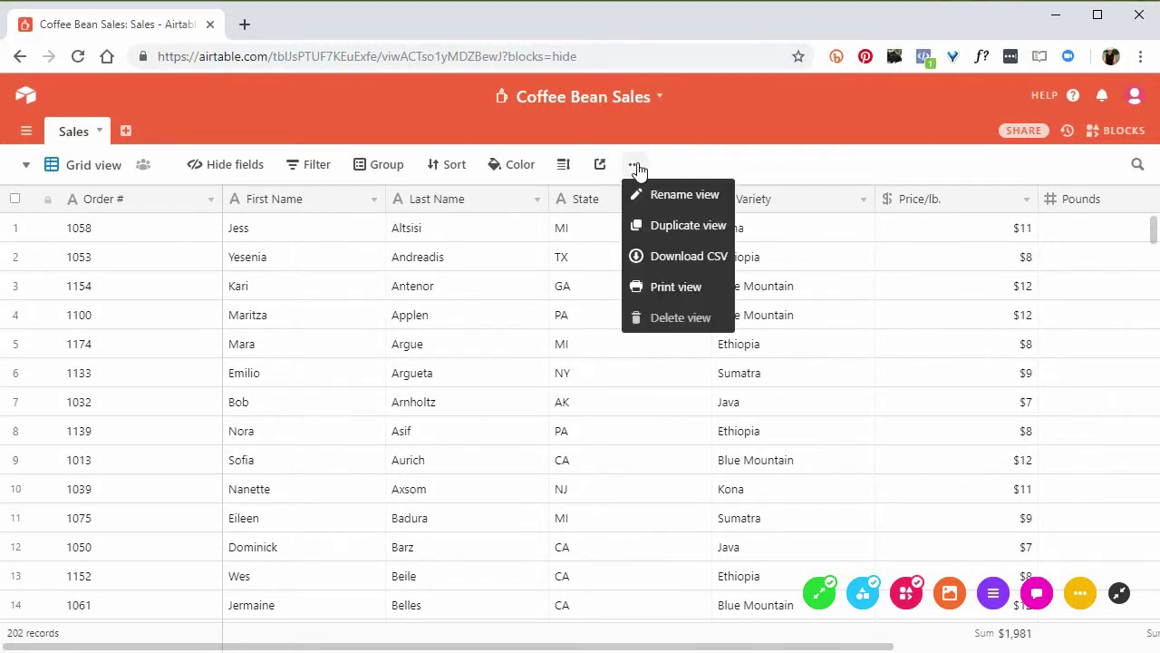
{"action": "left_click", "coordinate": [682, 258]}
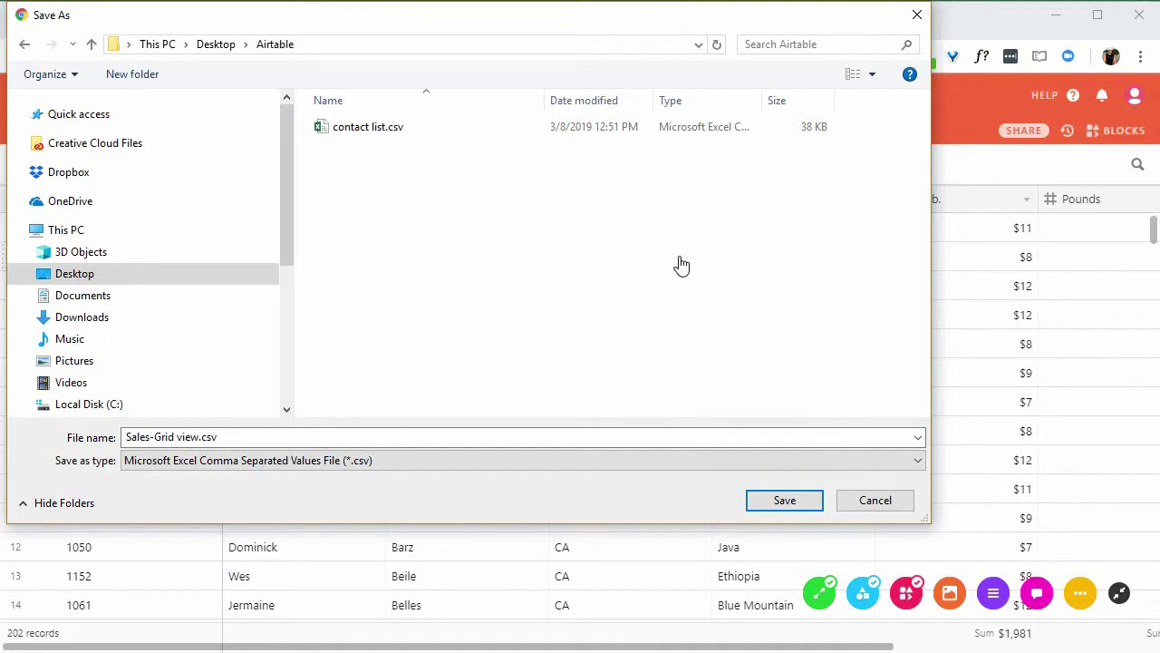
{"action": "left_click", "coordinate": [262, 436]}
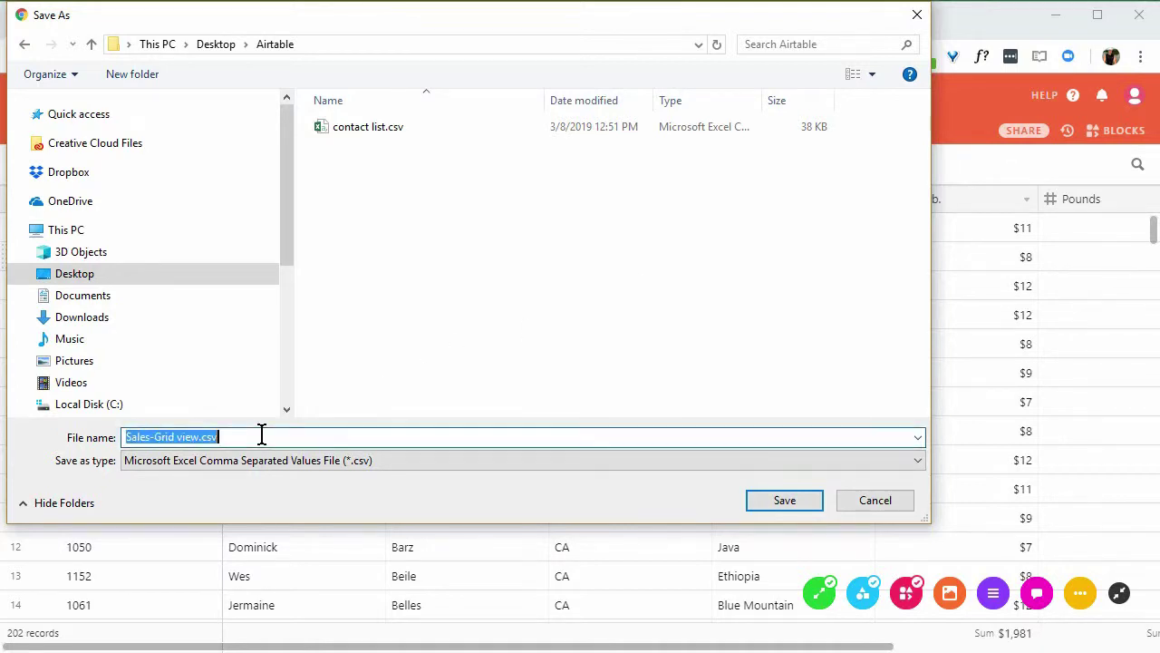
{"action": "type", "text": "co"}
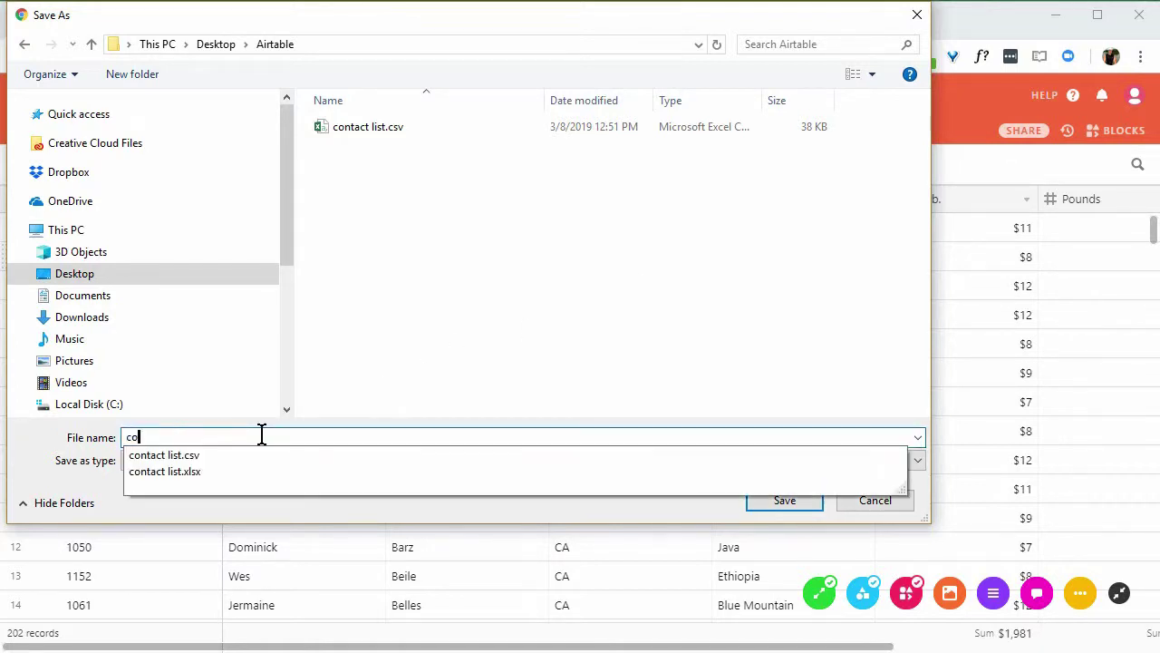
{"action": "type", "text": "ffee bean sales"}
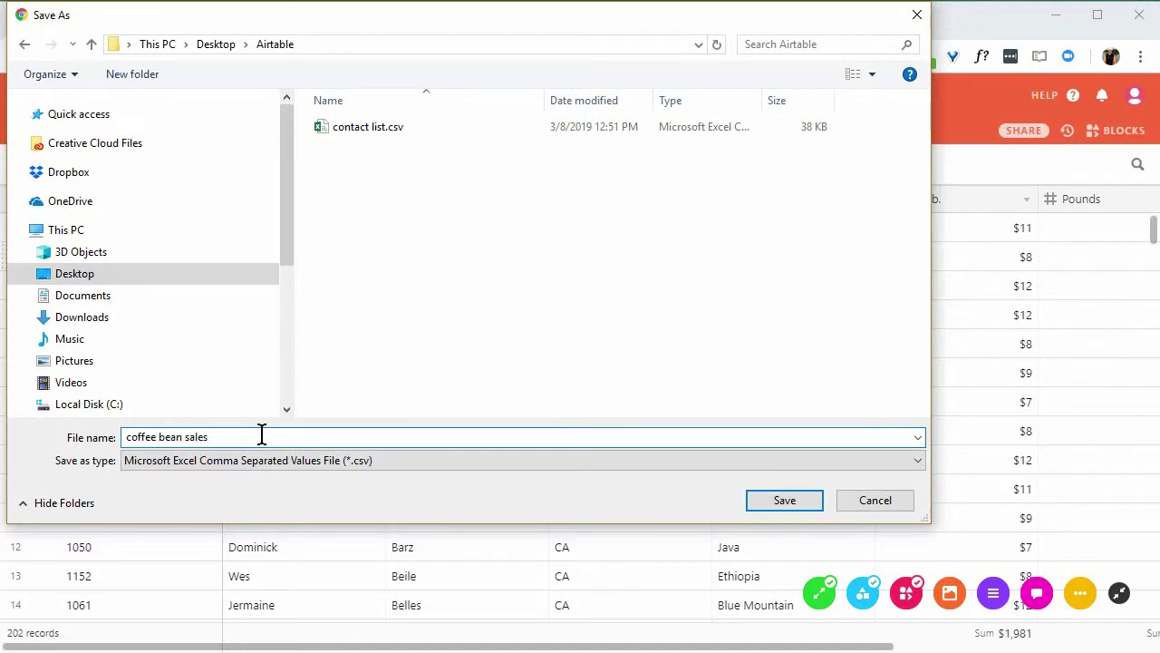
{"action": "left_click", "coordinate": [801, 505]}
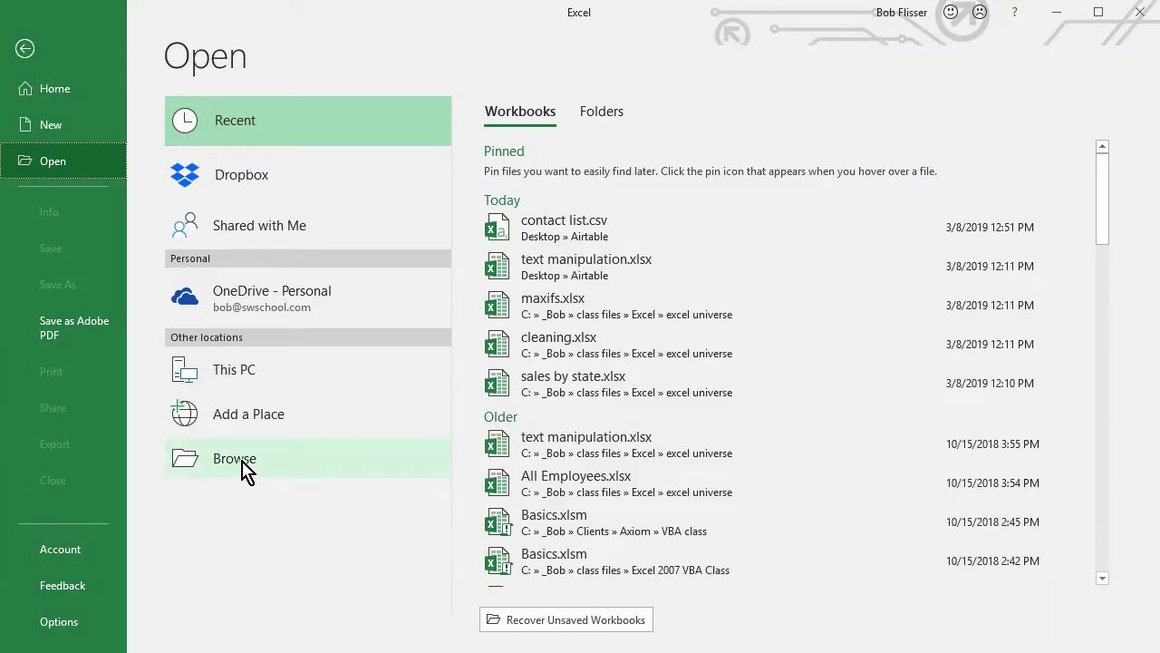
Browse to the Desktop Airtable folder with the Text Files (*.prn;*.txt;*.csv) filter
{"action": "left_click", "coordinate": [237, 459]}
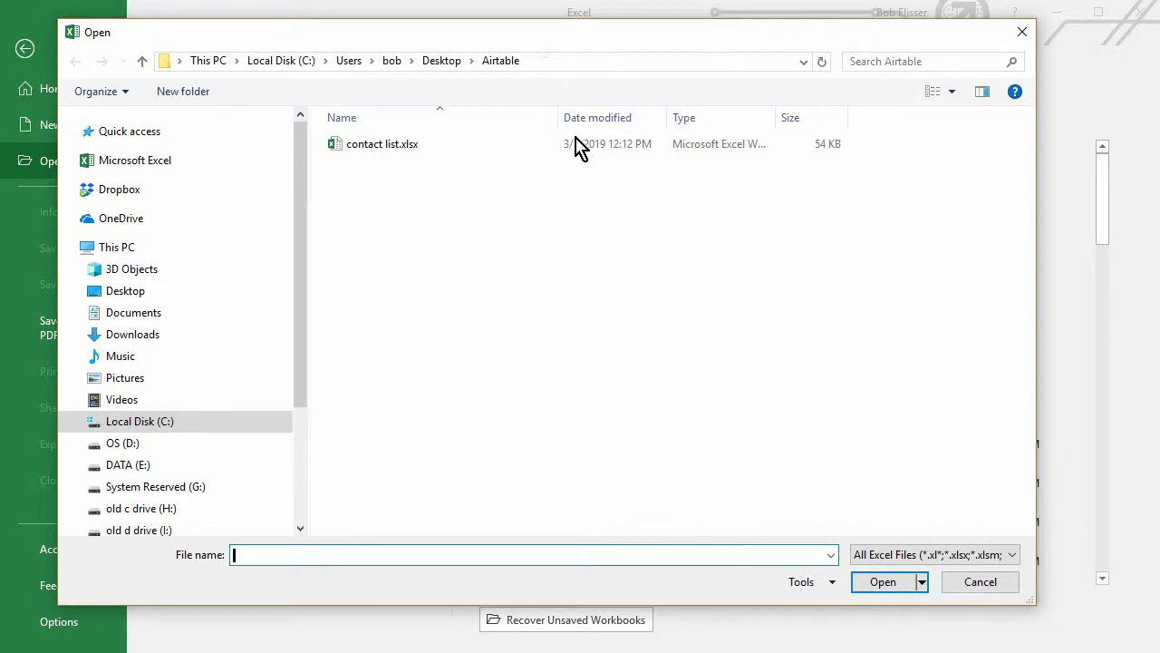
{"action": "left_click", "coordinate": [997, 555]}
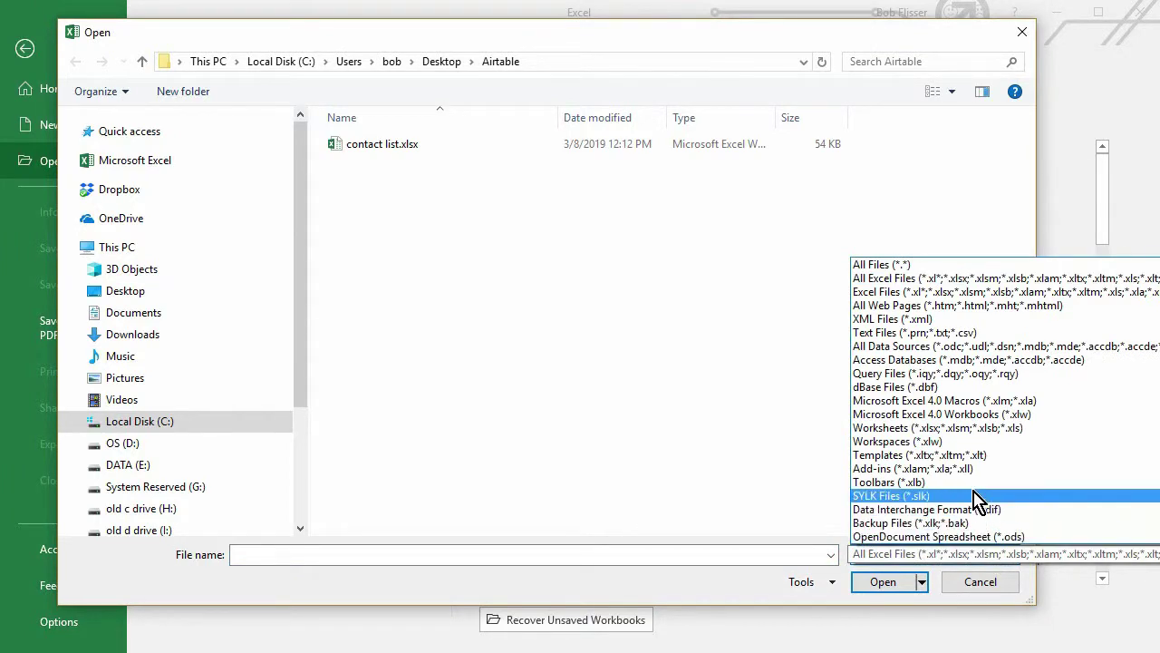
{"action": "left_click", "coordinate": [964, 333]}
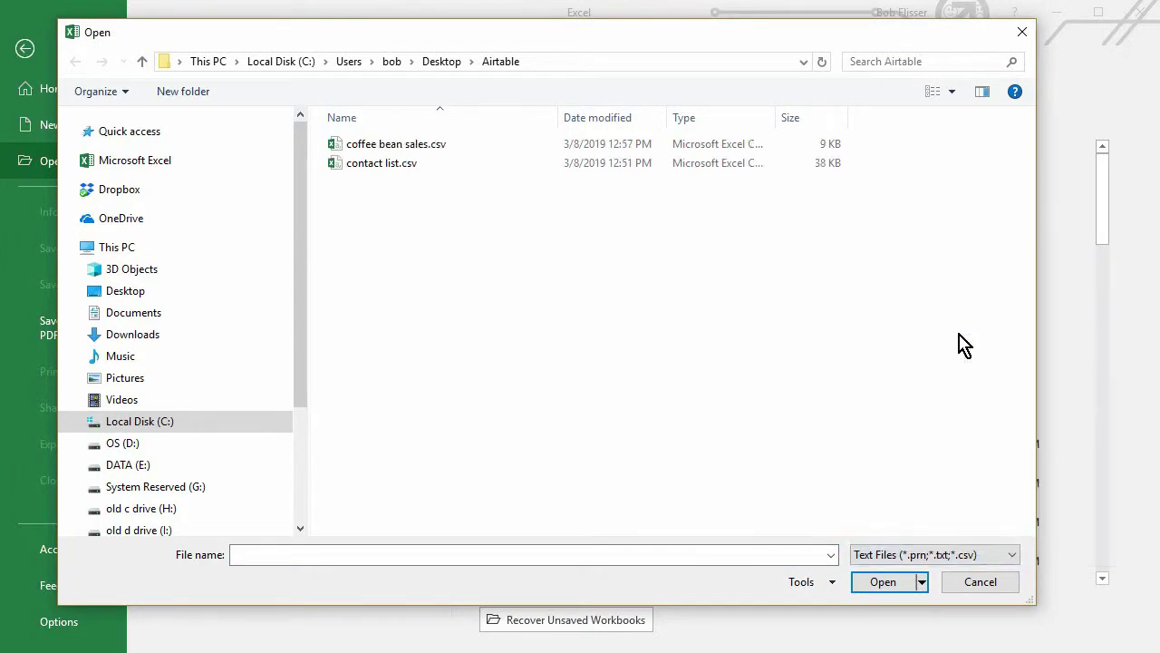
Import coffee bean sales.csv as delimited data split on commas instead of tabs, treating consecutive delimiters as one
{"action": "double_click", "coordinate": [378, 145]}
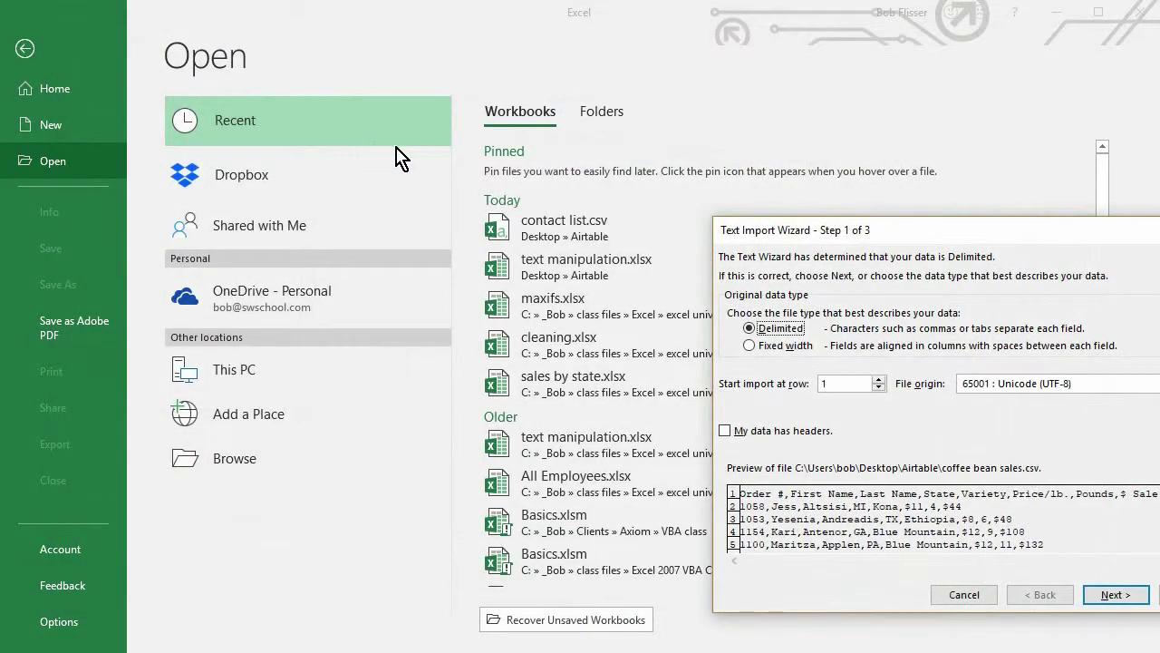
{"action": "left_click_drag", "start_coordinate": [826, 228], "coordinate": [559, 186]}
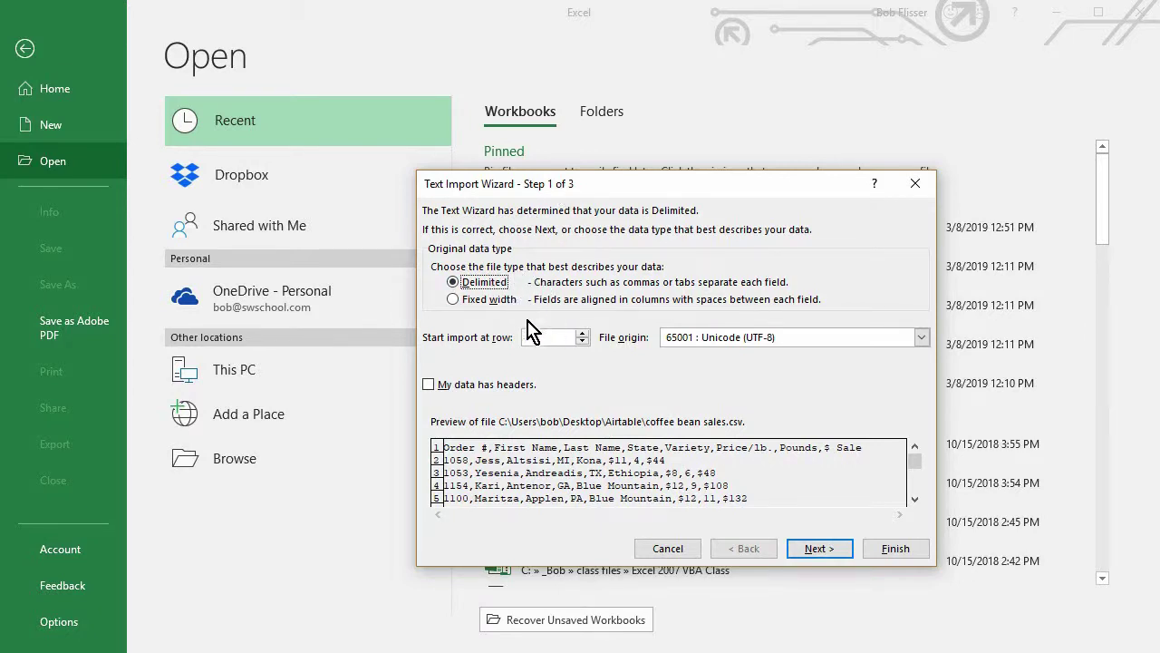
{"action": "left_click", "coordinate": [810, 551]}
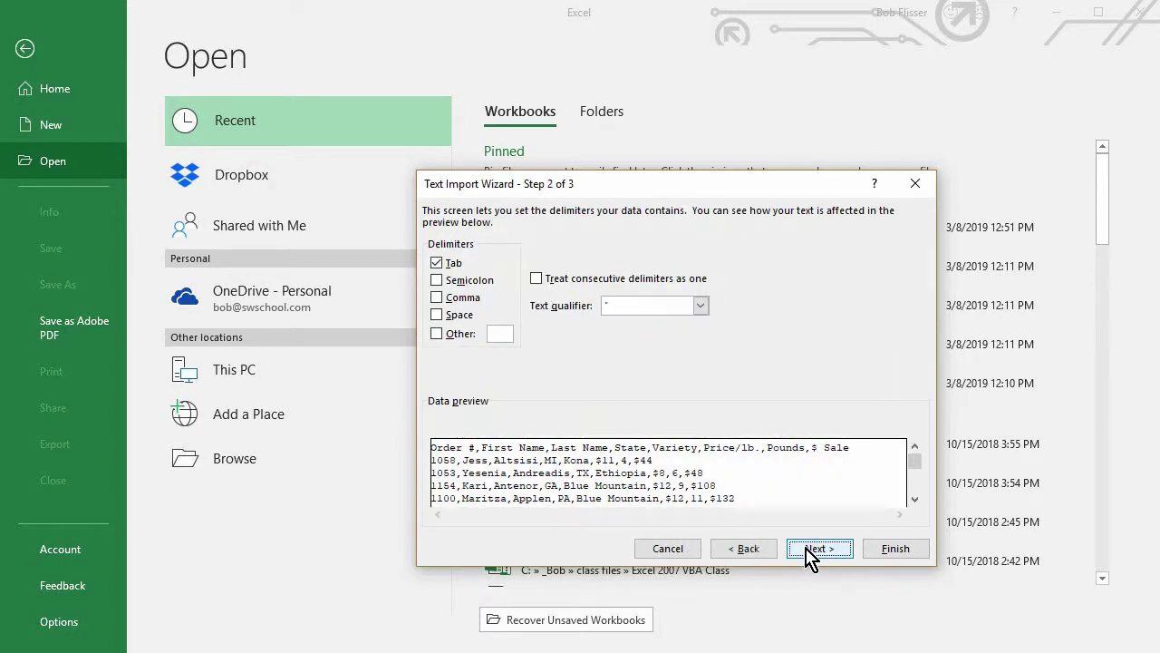
{"action": "left_click", "coordinate": [437, 264]}
{"action": "left_click", "coordinate": [438, 298]}
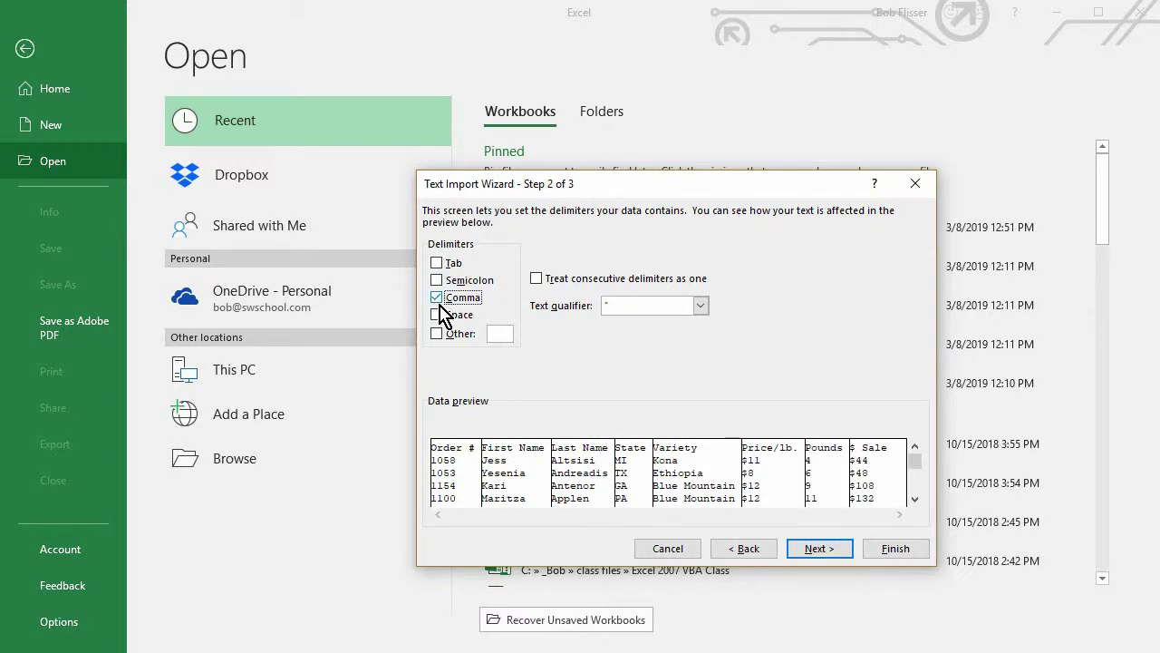
{"action": "left_click", "coordinate": [536, 280]}
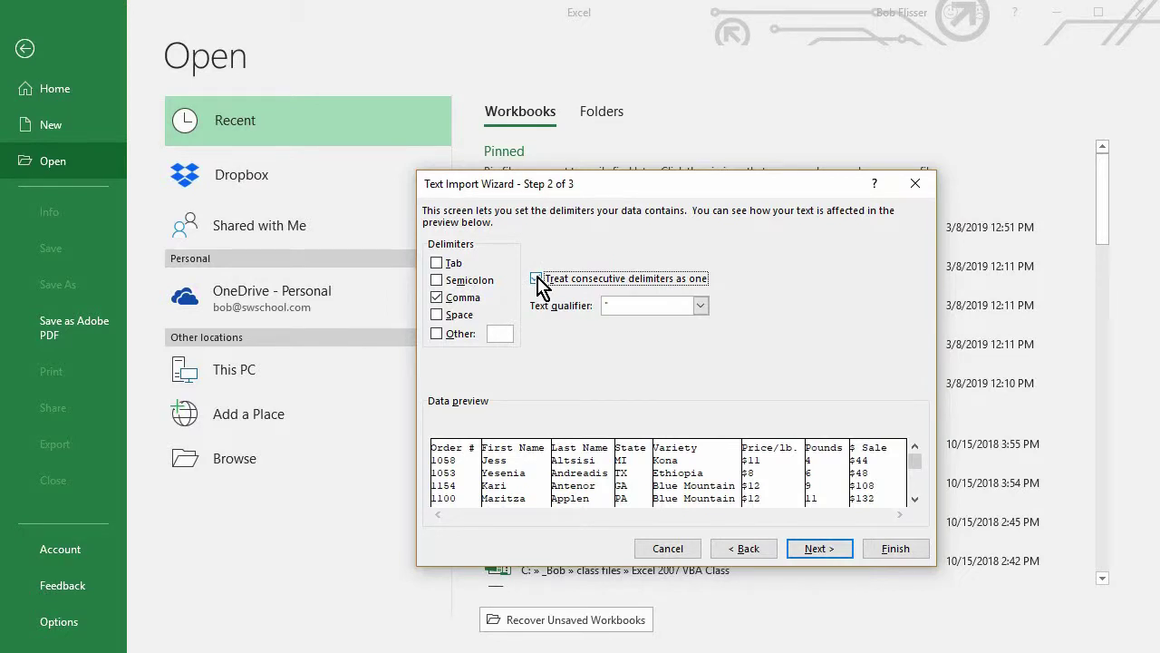
{"action": "left_click", "coordinate": [820, 553]}
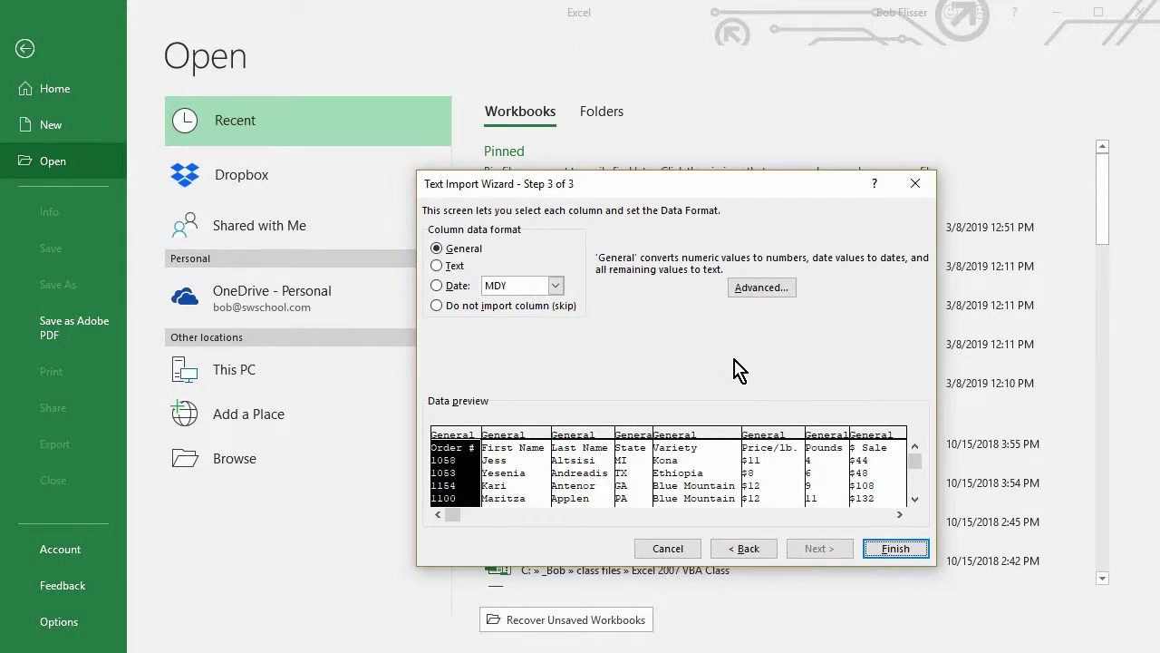
{"action": "left_click", "coordinate": [909, 550]}
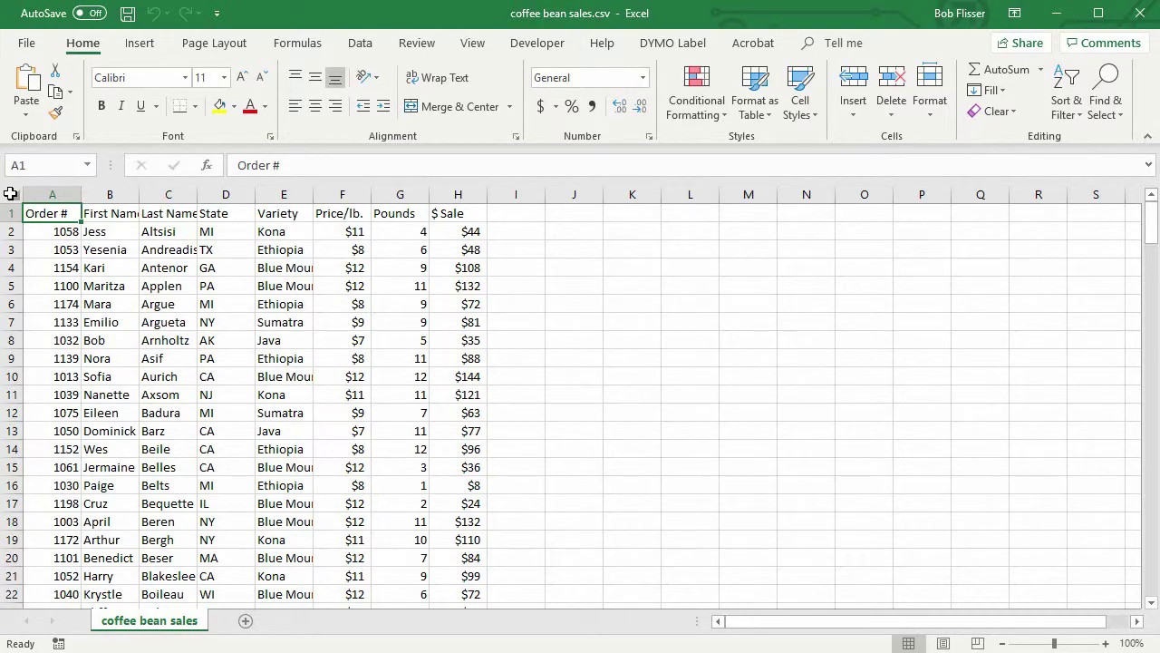
Autofit all columns, widen them to one uniform width, and make every row slightly taller
{"action": "left_click", "coordinate": [11, 193]}
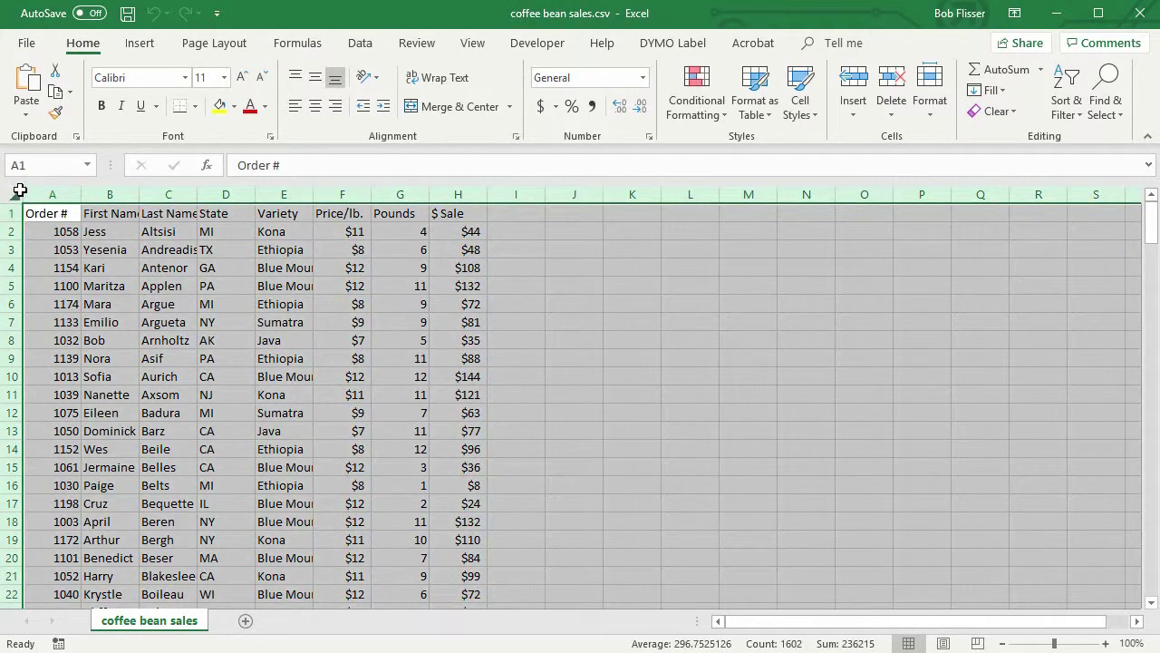
{"action": "double_click", "coordinate": [81, 196]}
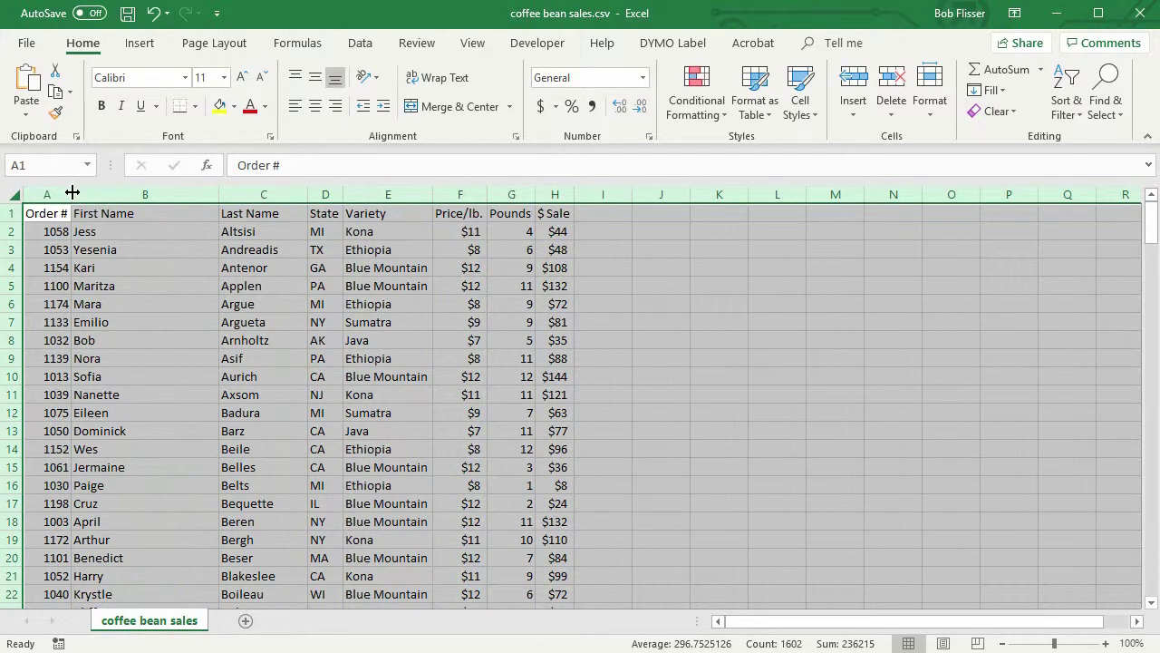
{"action": "left_click_drag", "start_coordinate": [71, 192], "coordinate": [131, 192]}
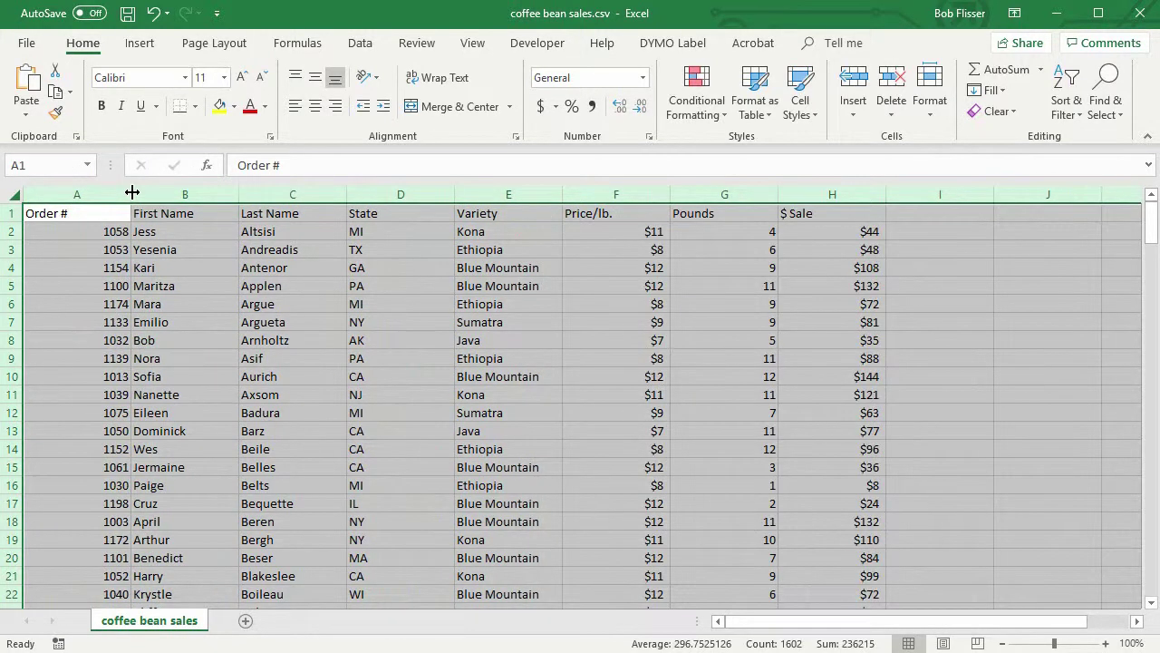
{"action": "left_click_drag", "start_coordinate": [15, 223], "coordinate": [14, 246]}
{"action": "left_click", "coordinate": [210, 243]}
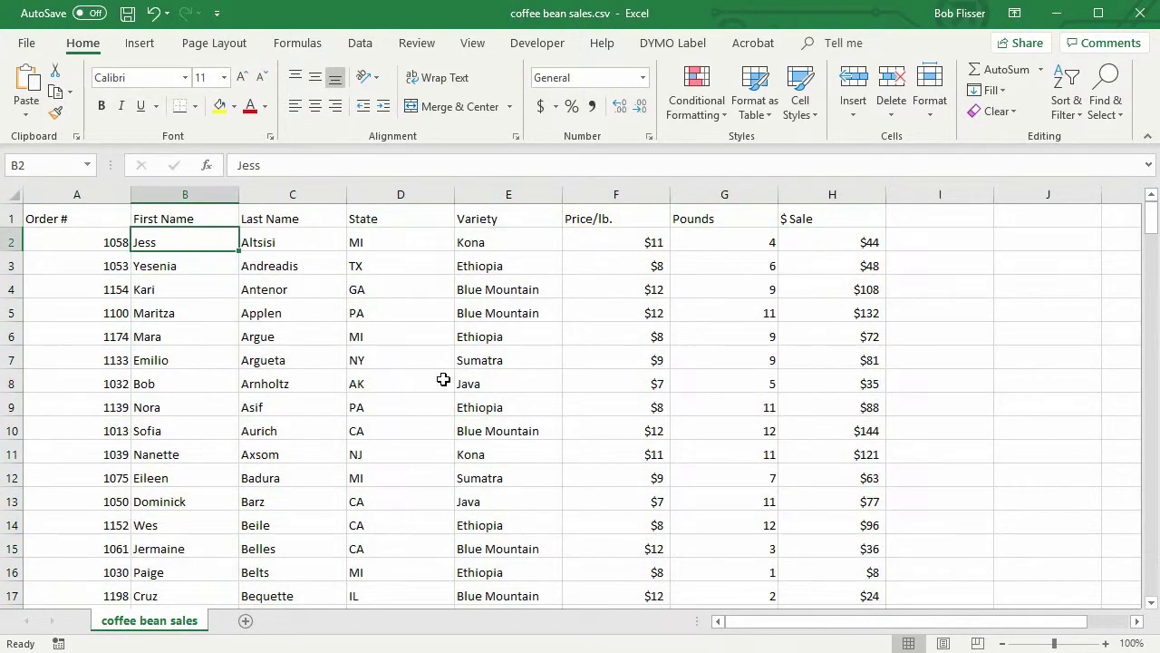